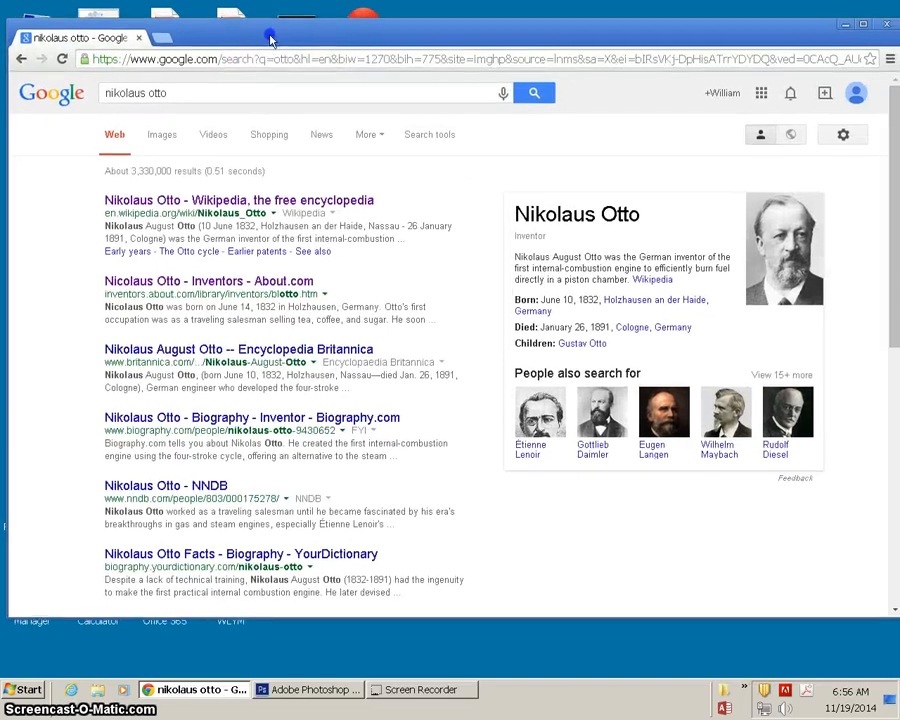
- Review the About.com and Biography.com articles on Nikolaus Otto, returning to the search results after each
drag(478, 45, 468, 40)
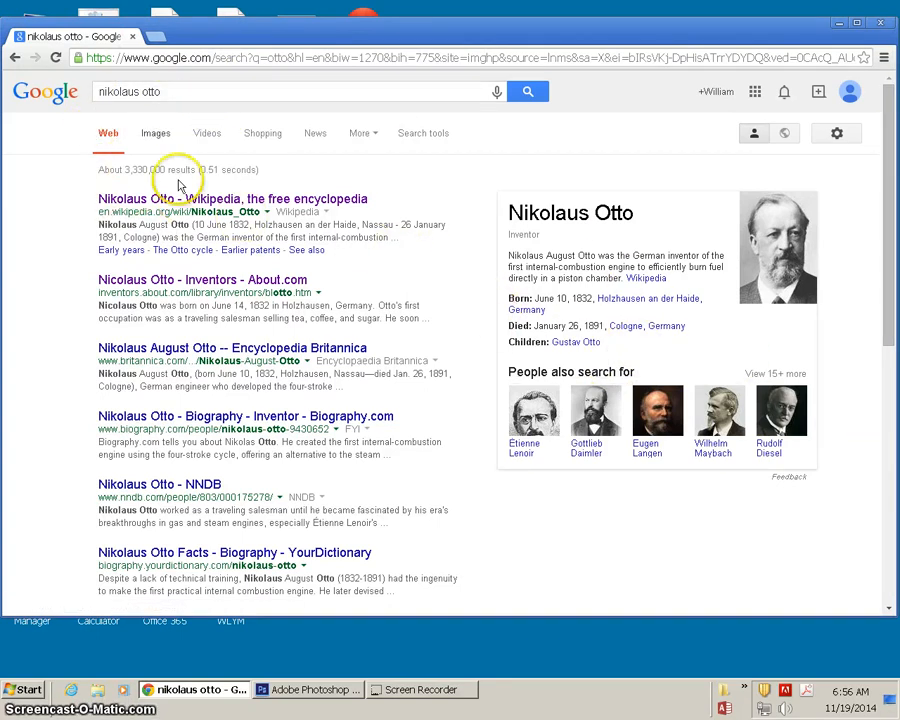
click(181, 91)
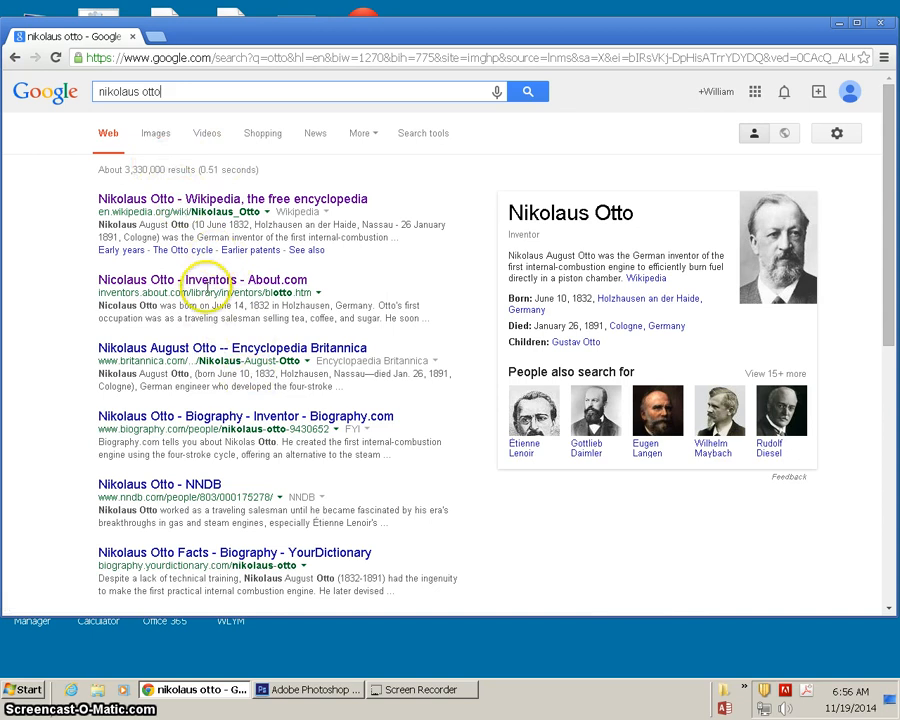
click(203, 279)
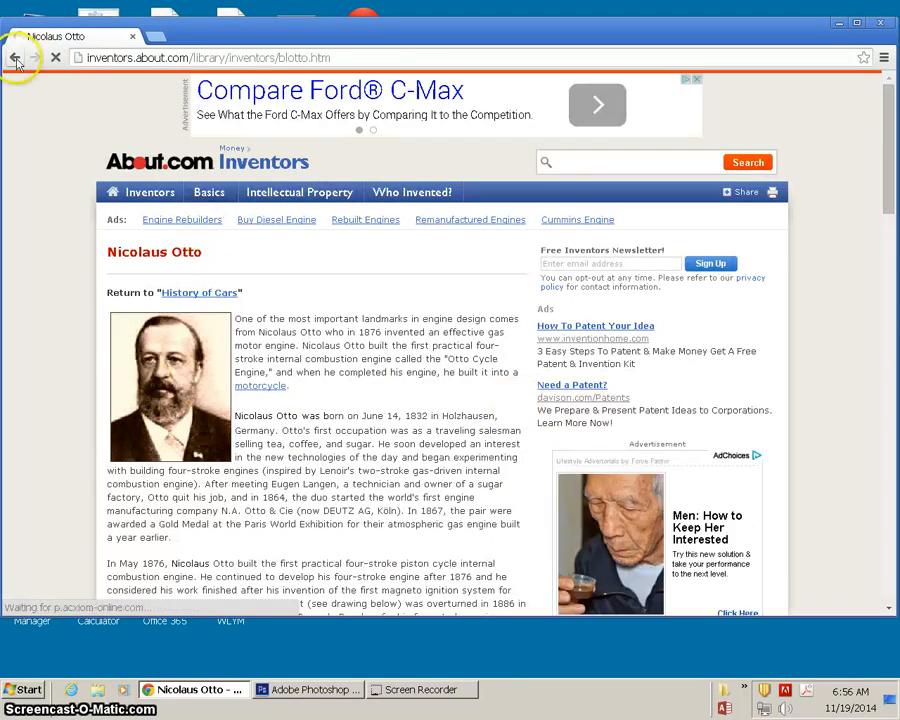
click(15, 57)
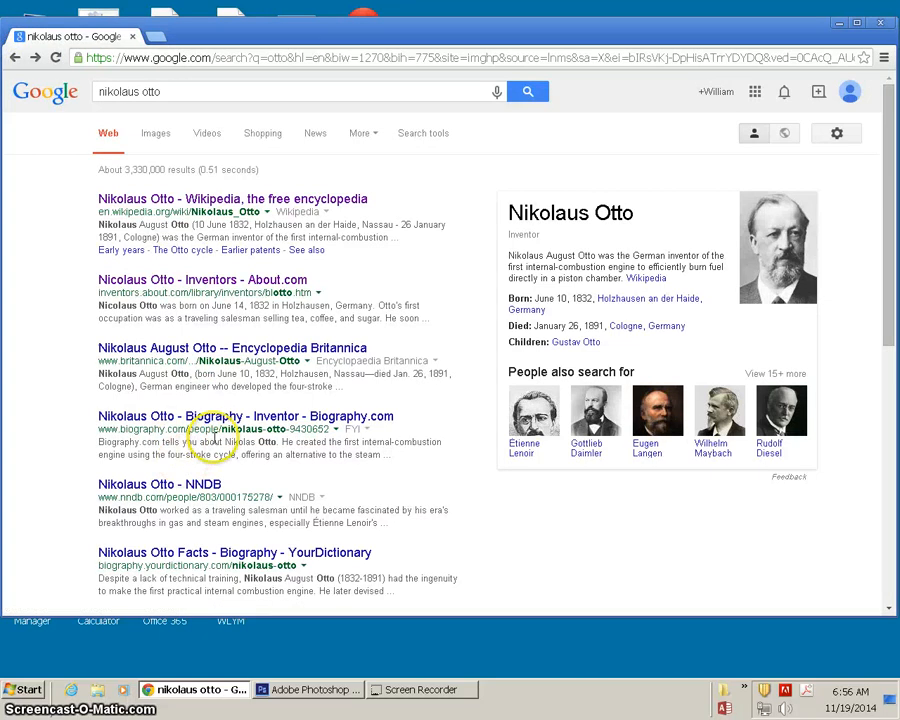
click(208, 417)
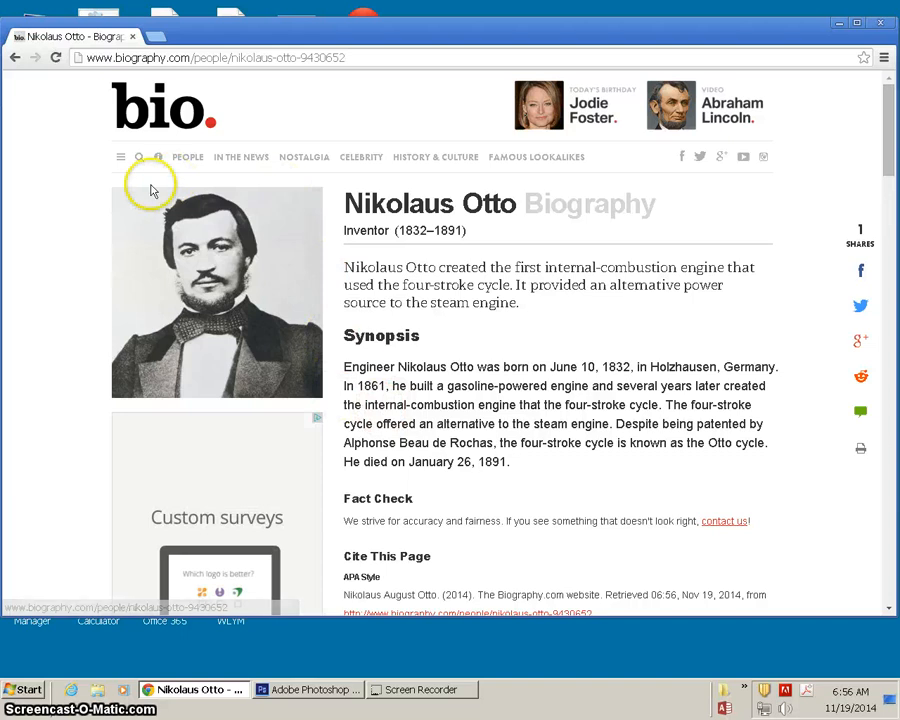
scroll(434, 350, down, 1)
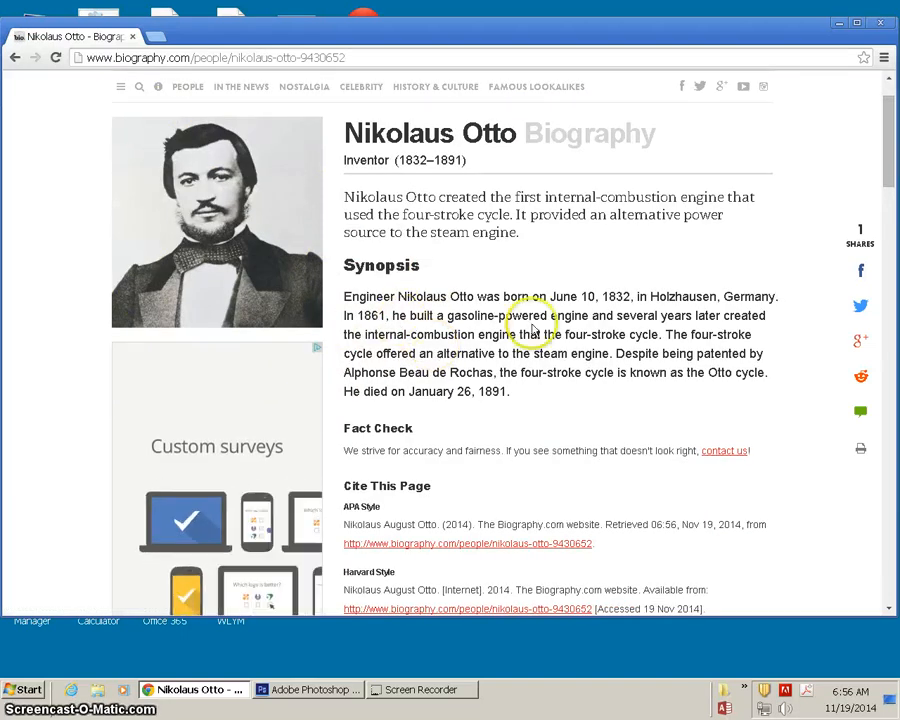
click(15, 57)
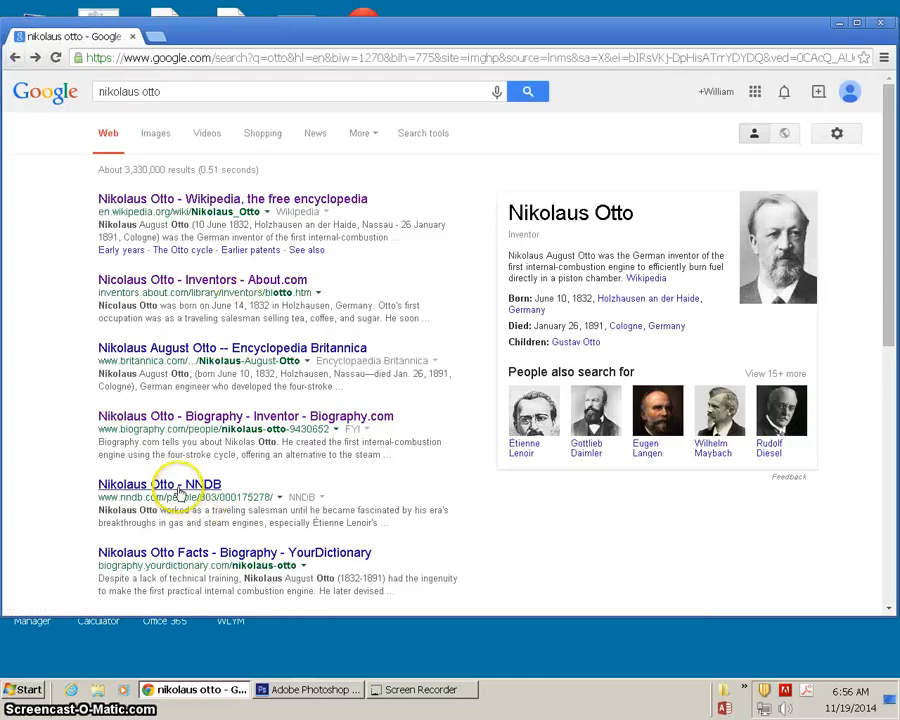
- Look through the NNDB profile of Nikolaus Otto and return to the search results
click(178, 484)
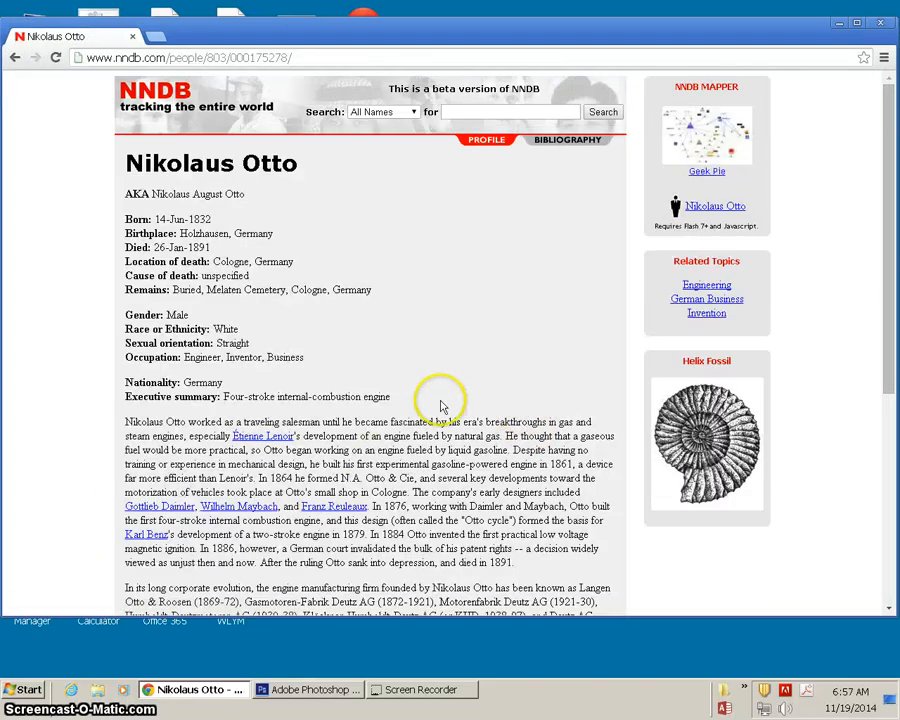
scroll(441, 406, down, 6)
scroll(438, 402, up, 6)
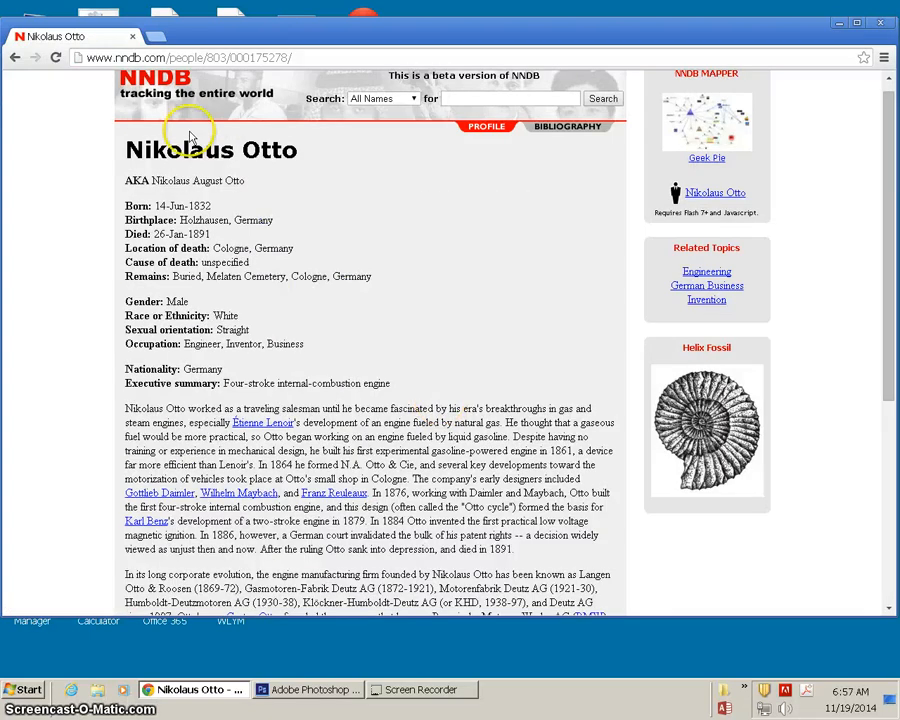
click(15, 60)
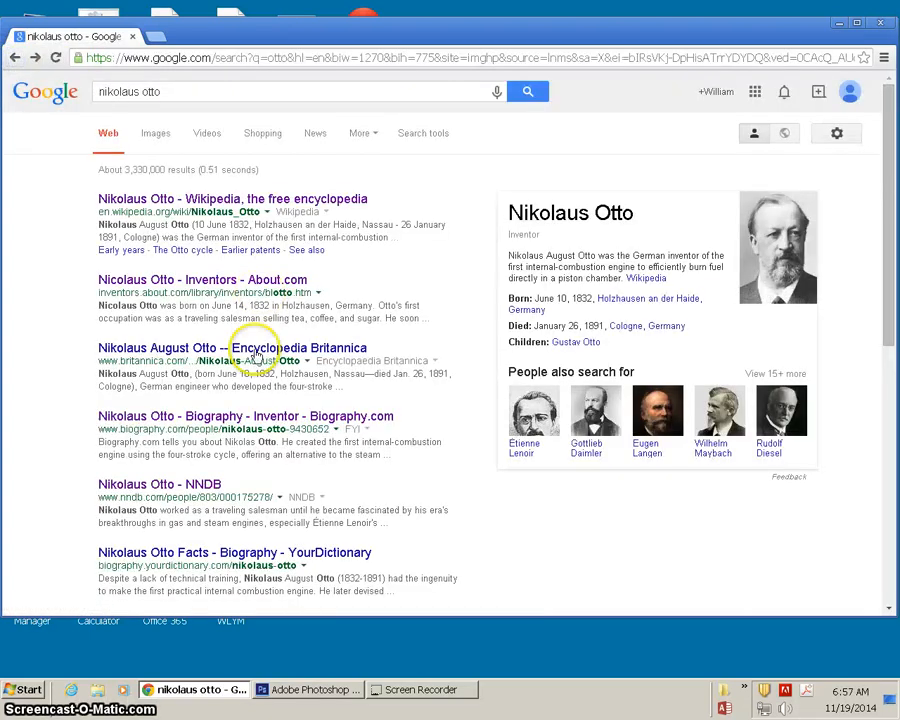
- Skim the YourDictionary biography "Nikolaus Otto Facts" and return to the search results
click(233, 550)
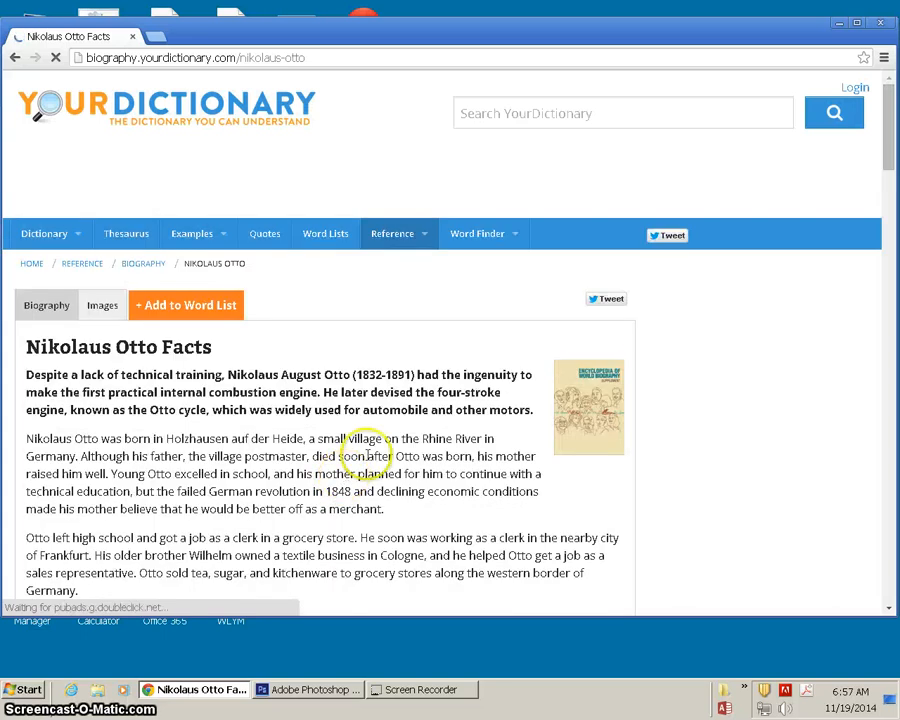
scroll(378, 448, down, 1)
scroll(378, 448, down, 8)
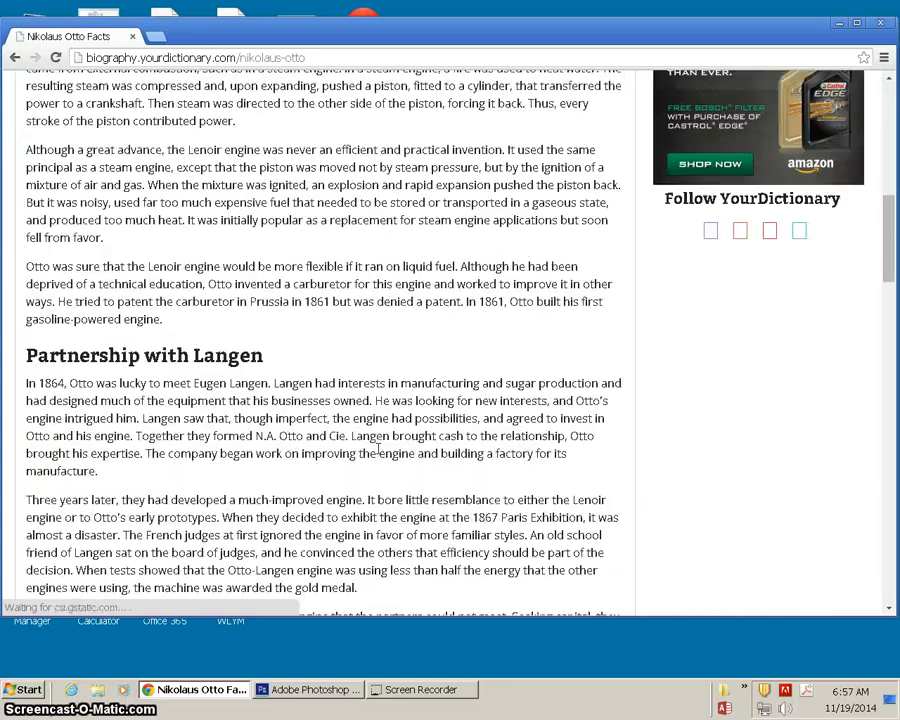
scroll(378, 448, down, 8)
scroll(331, 428, up, 10)
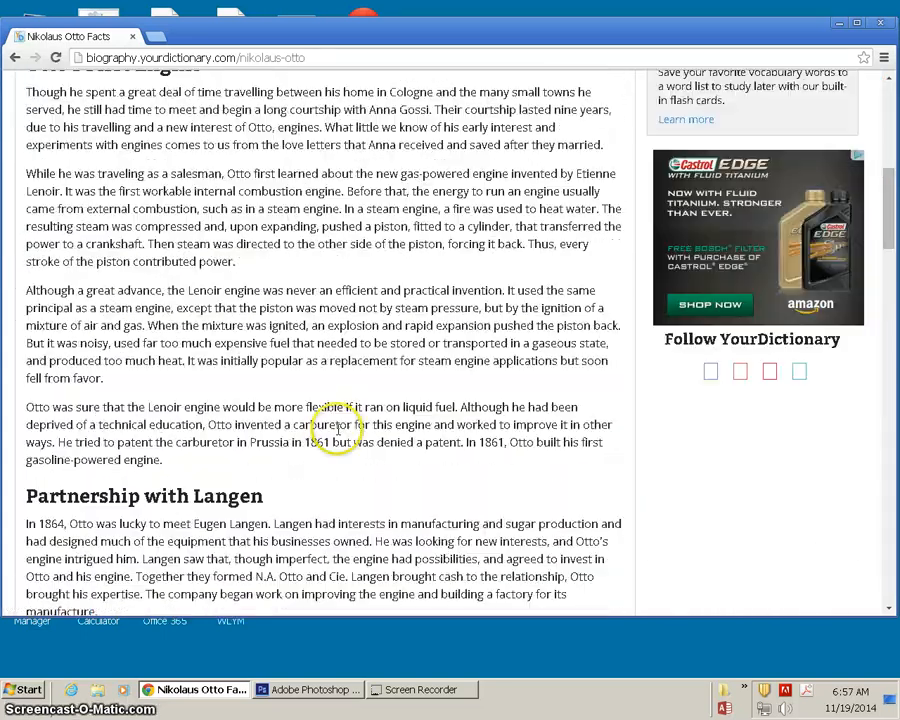
click(15, 60)
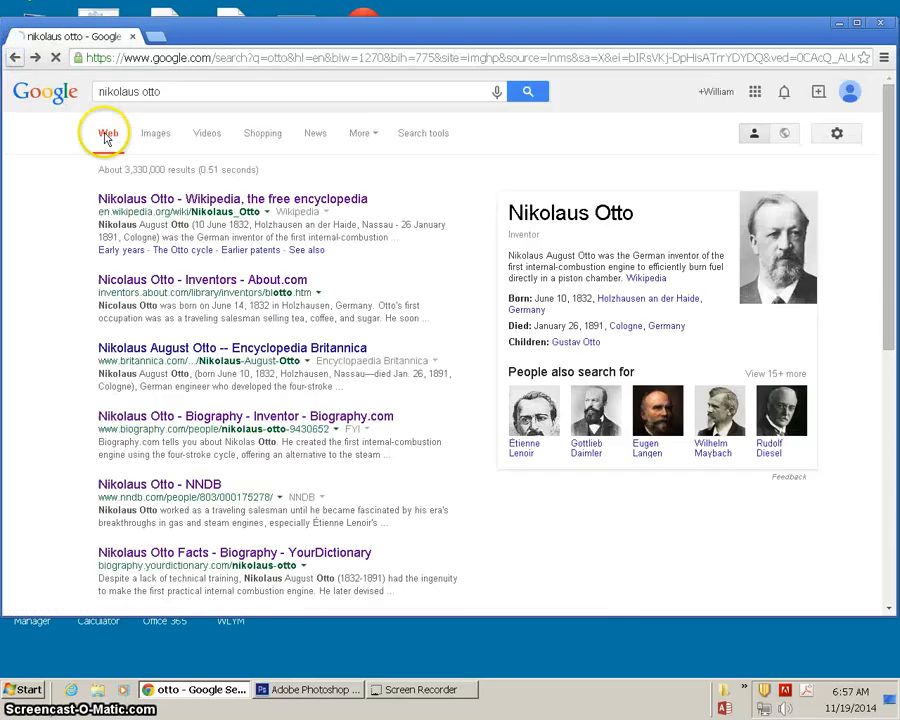
- Open the Encyclopaedia Britannica article on Nikolaus August Otto and look over its content
click(230, 349)
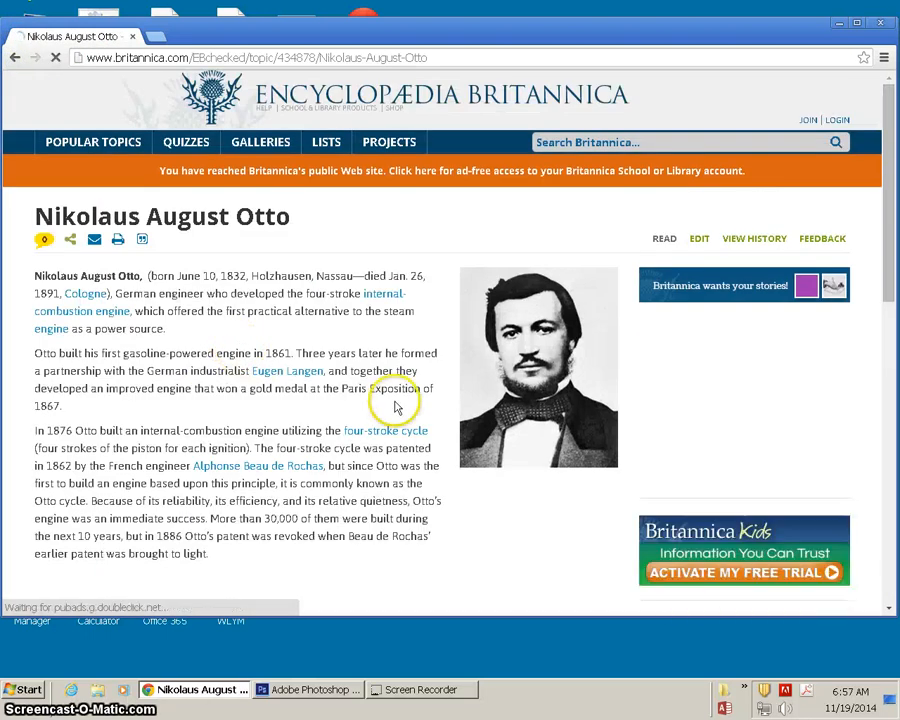
scroll(396, 402, down, 4)
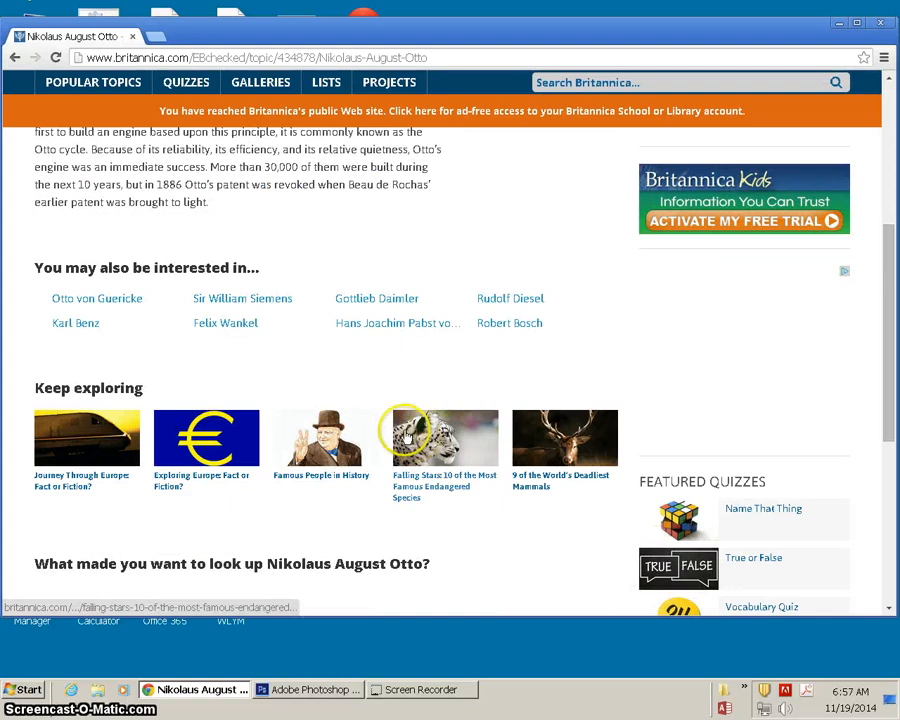
scroll(345, 255, up, 4)
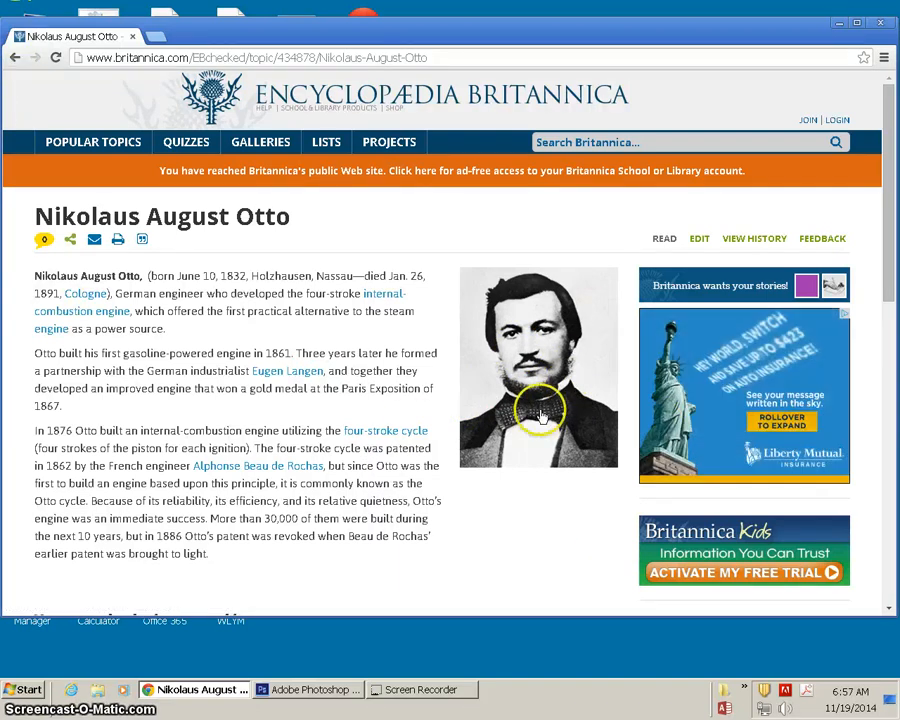
- Open a new browser tab and copy the title "Nikolaus August Otto" from the Britannica article
click(152, 36)
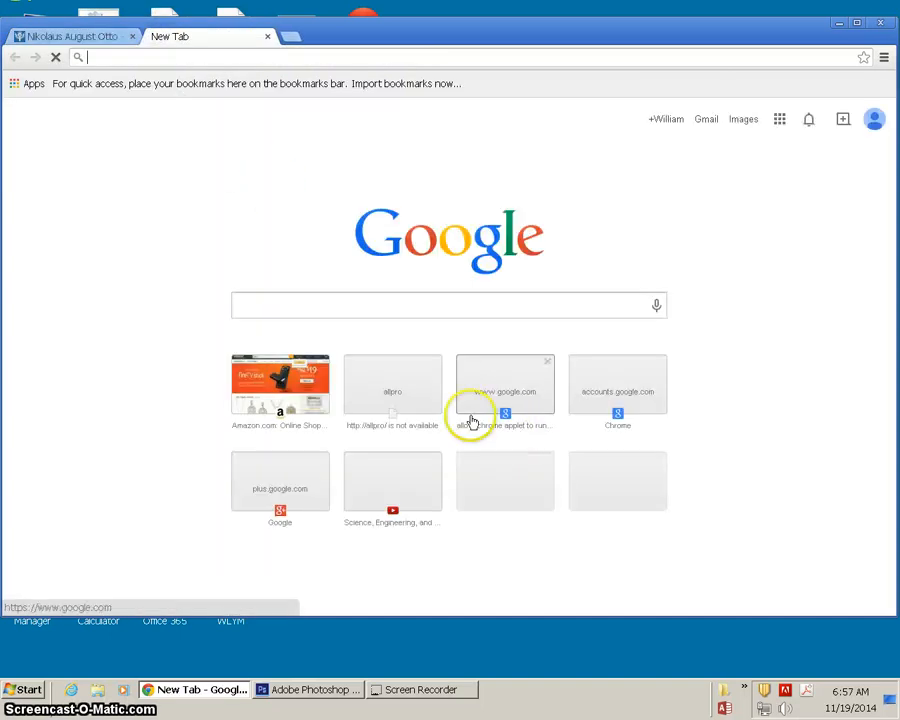
click(86, 38)
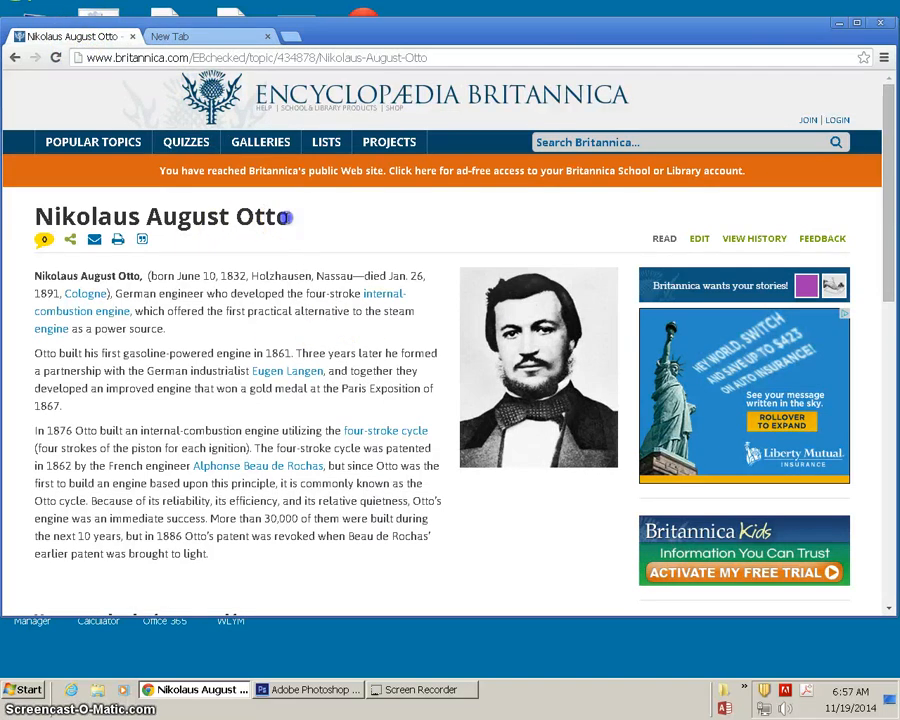
drag(287, 216, 33, 216)
key(ctrl+c)
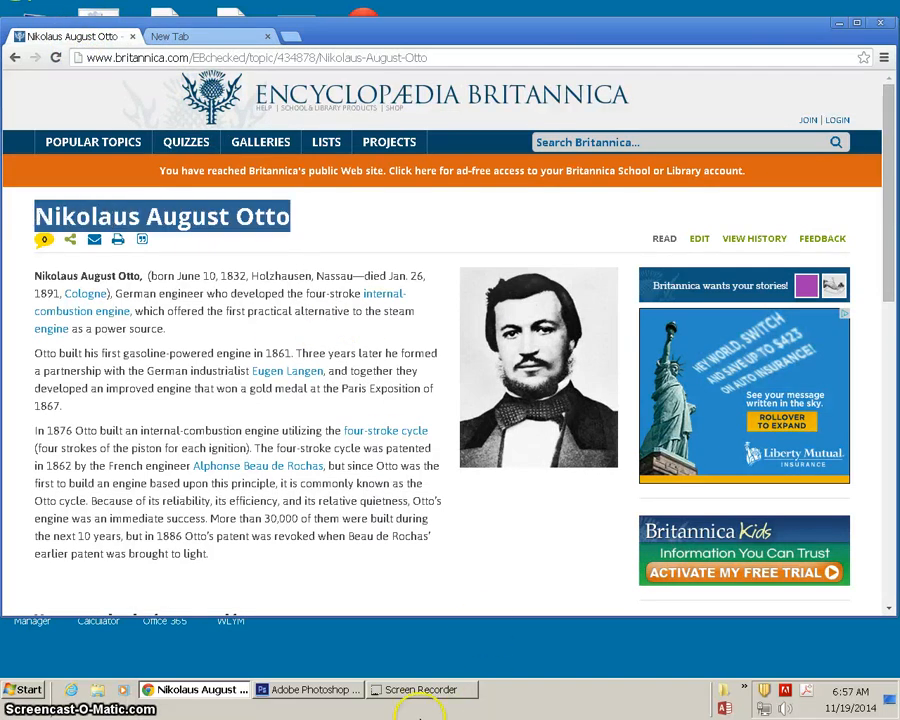
- Run a Google Images search in the new tab using the copied name and the suggestion "nikolaus august otto invention"
click(254, 40)
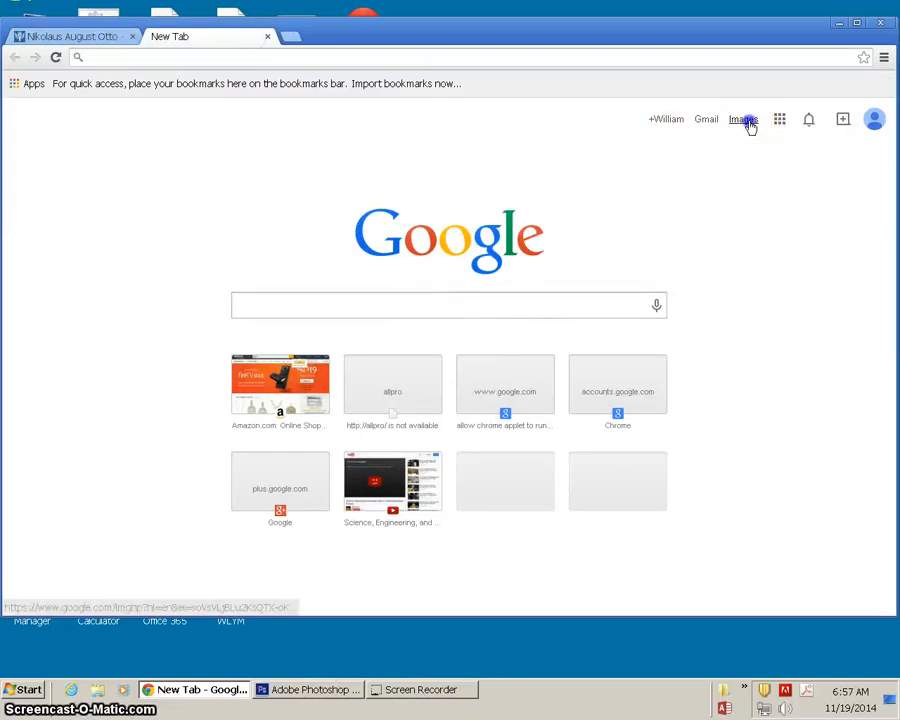
click(705, 122)
click(340, 301)
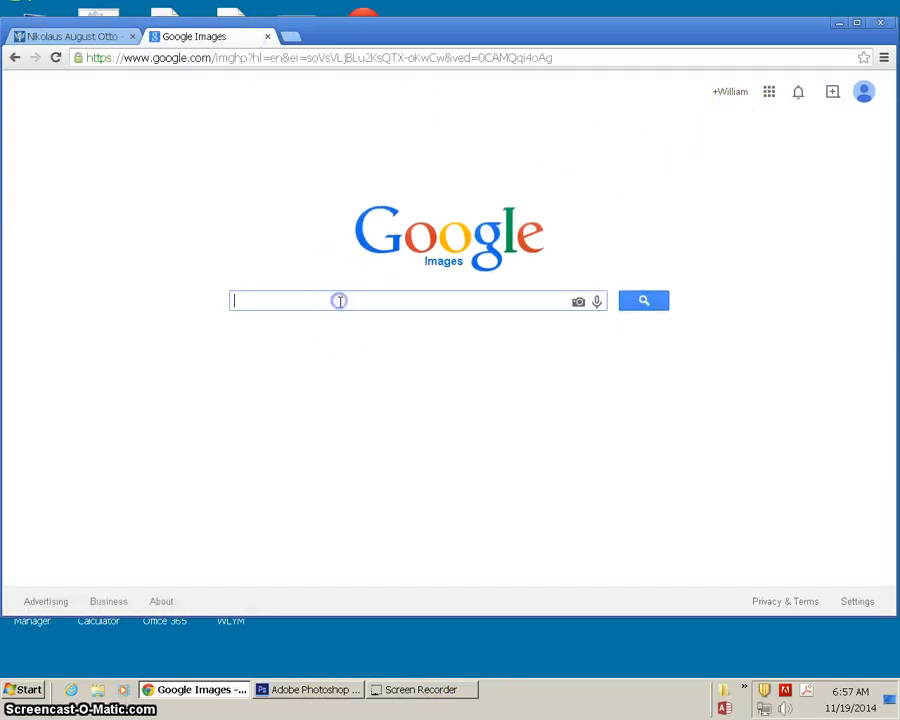
key(ctrl+v)
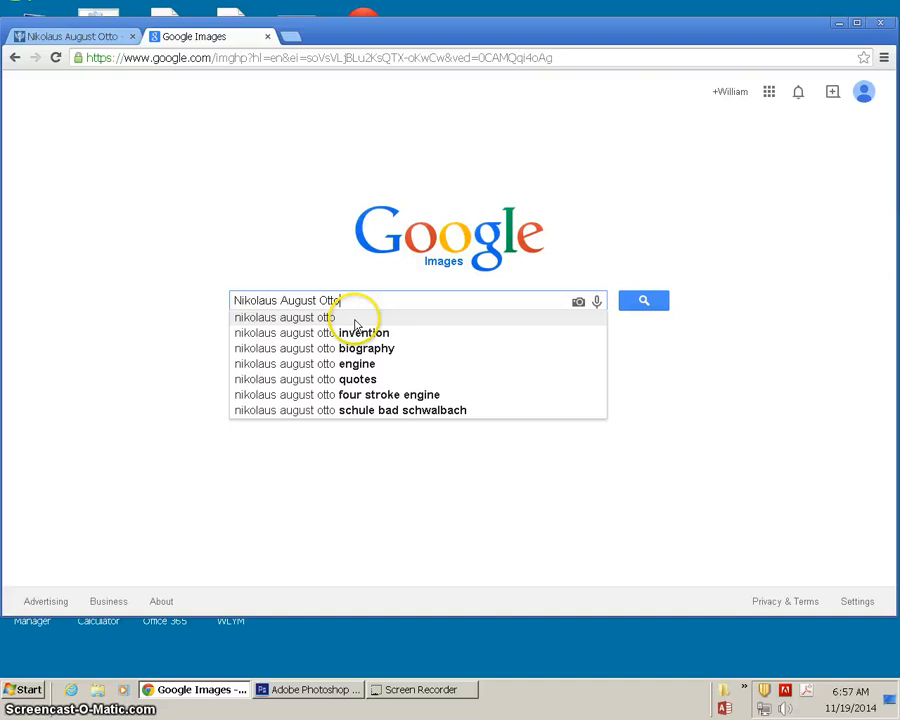
click(360, 334)
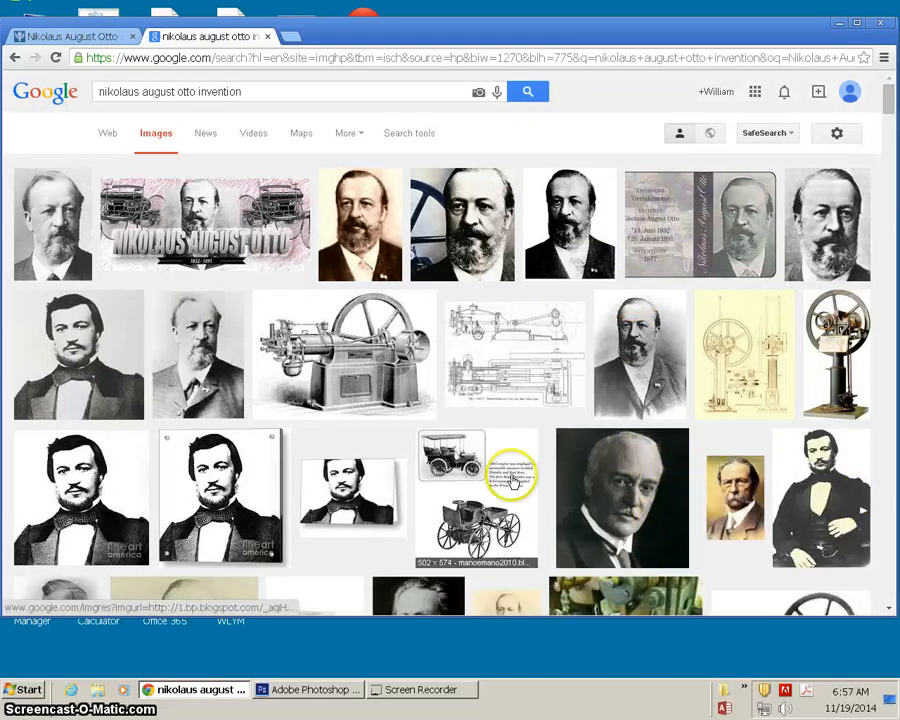
- Browse the image results and filter them to Large size
scroll(512, 472, down, 1)
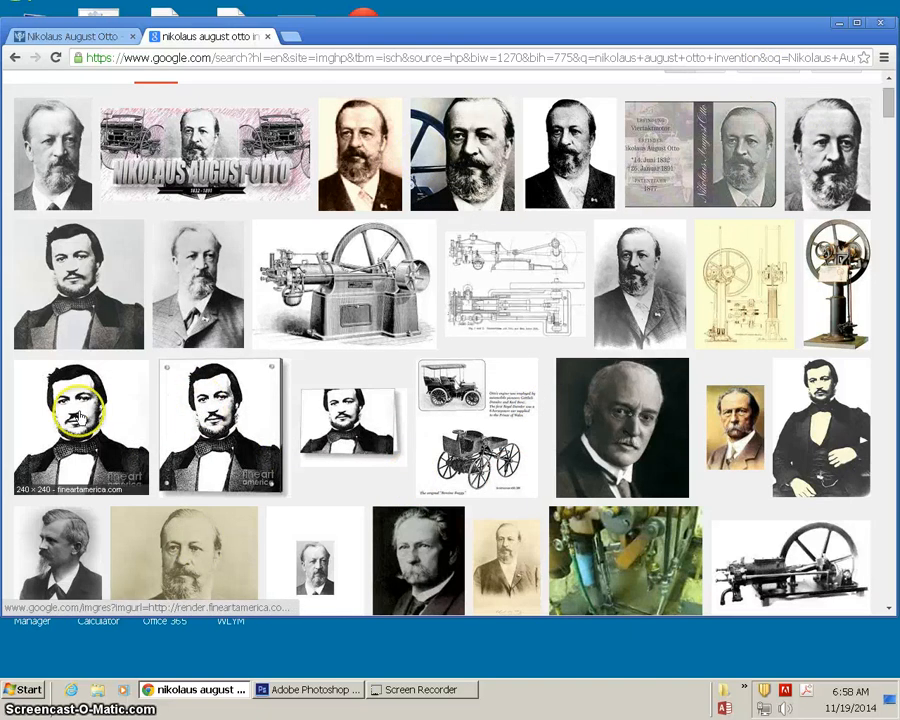
scroll(343, 478, down, 1)
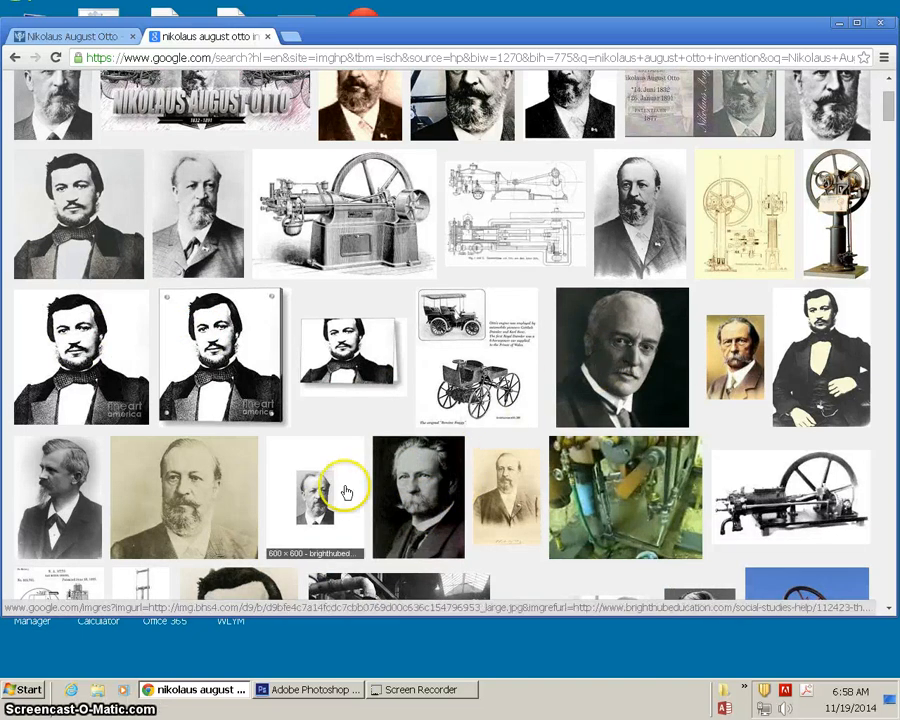
scroll(185, 372, up, 1)
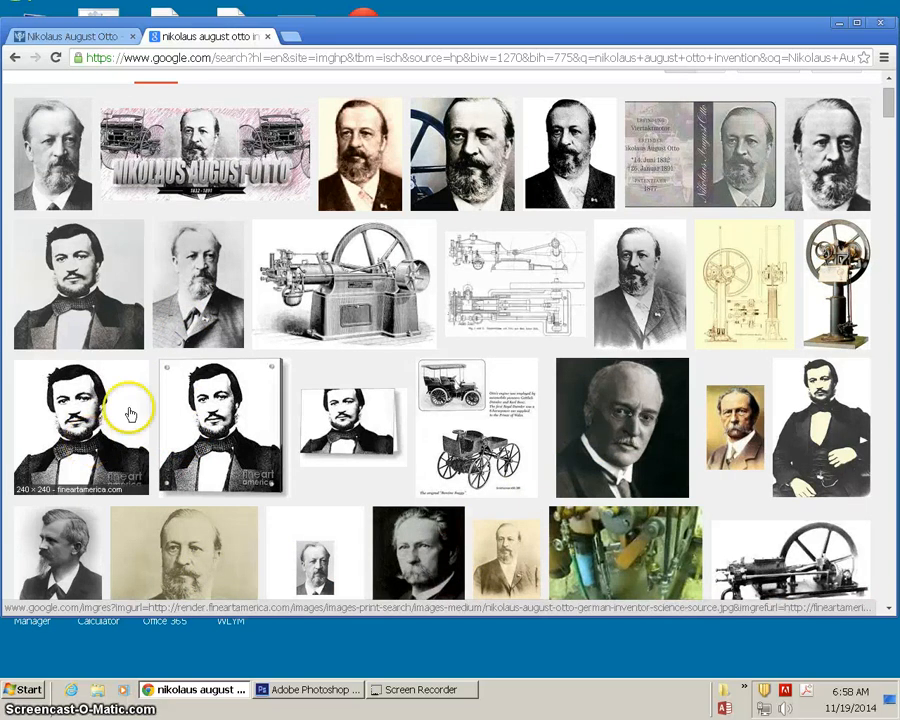
scroll(300, 520, up, 1)
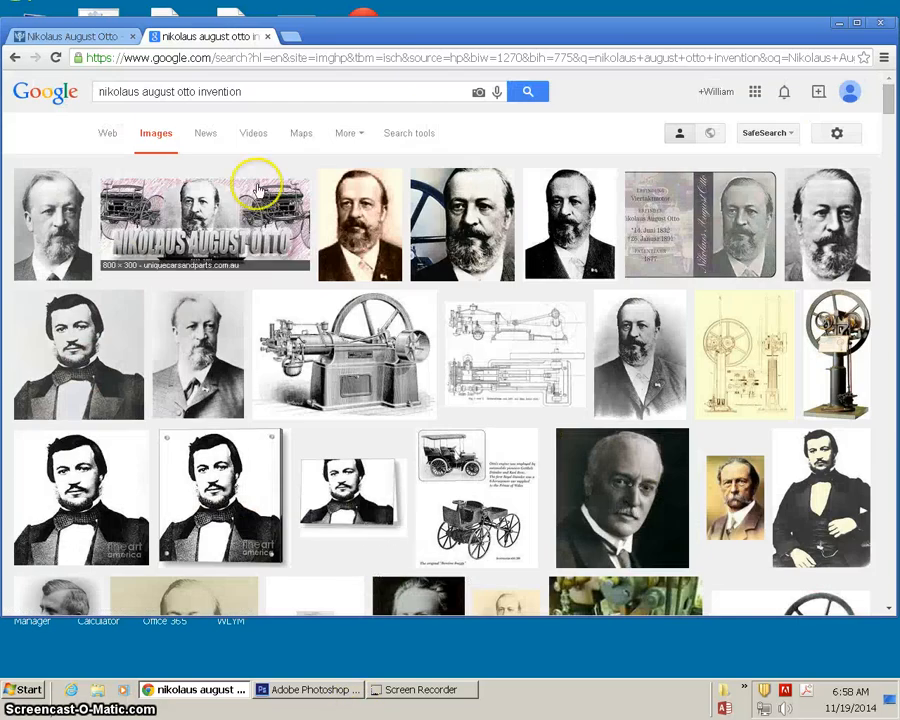
click(414, 137)
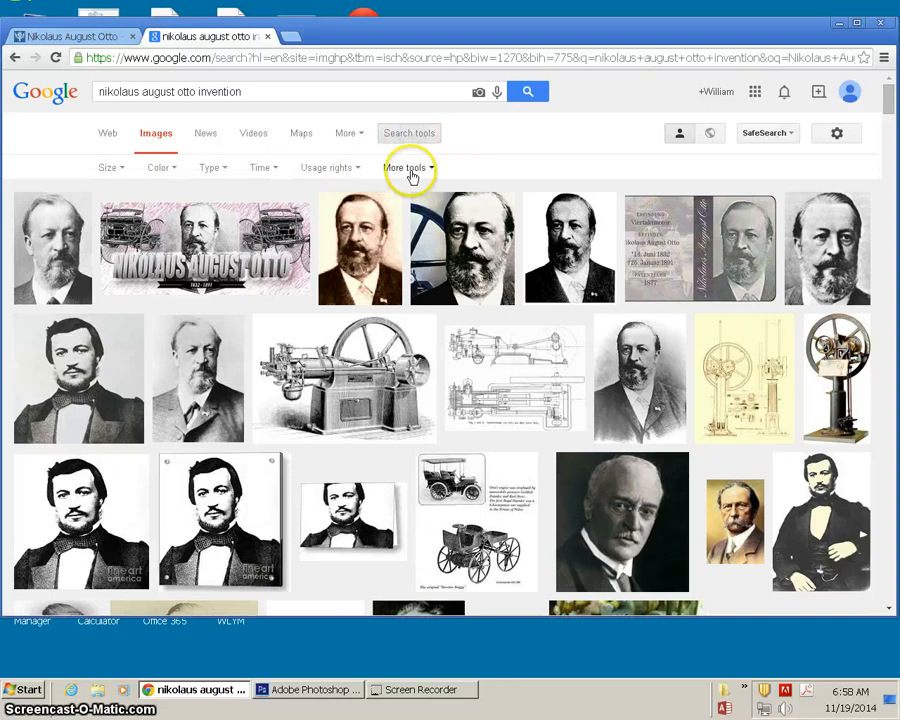
click(120, 172)
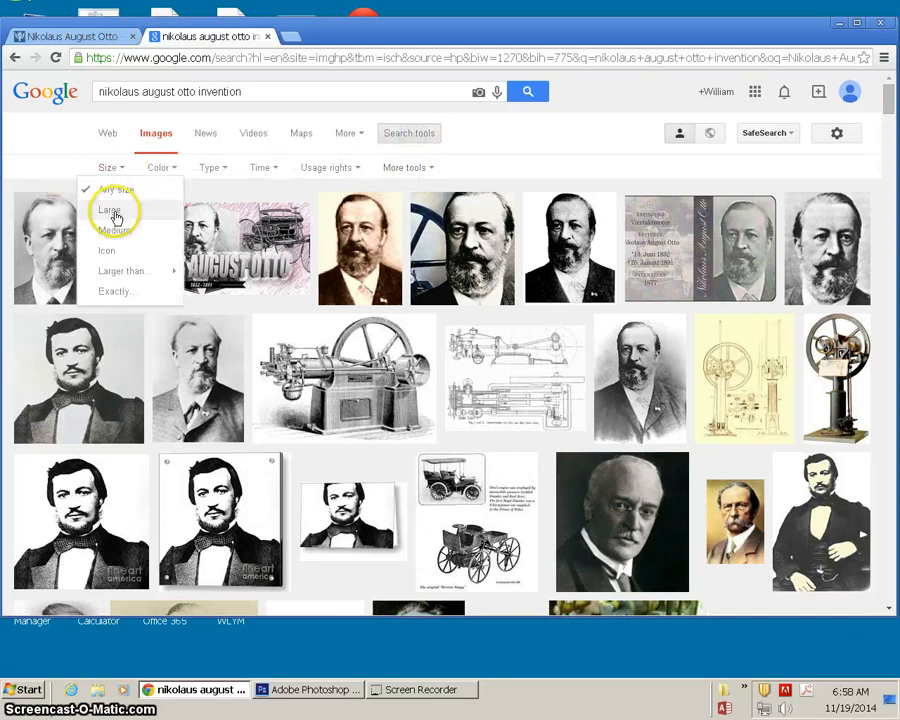
click(116, 210)
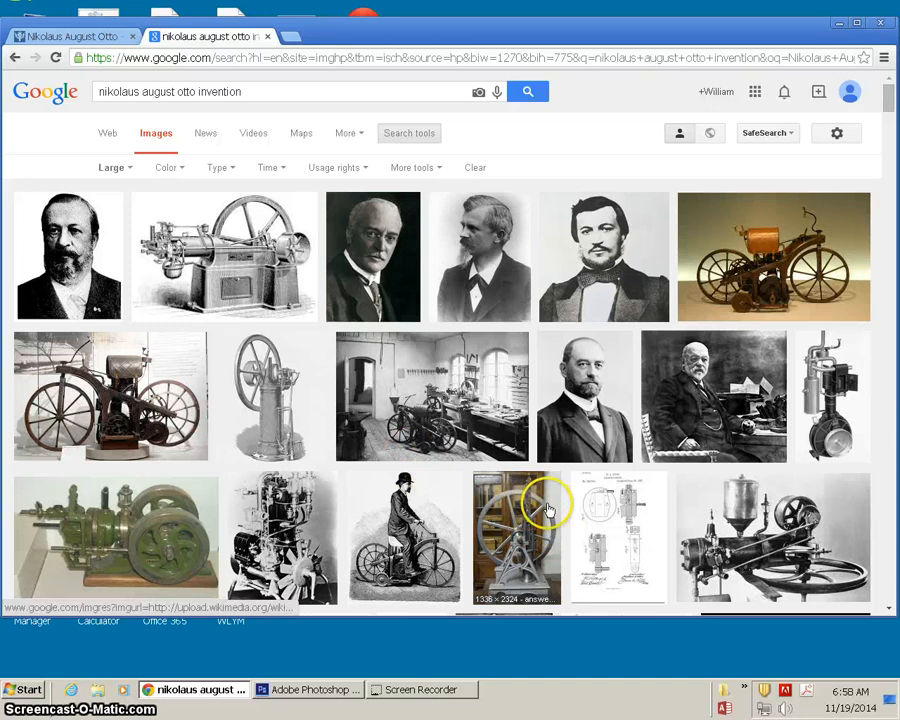
- Open the 1200 × 1200 biography.com portrait of the man in a bow tie at full size
scroll(661, 537, down, 1)
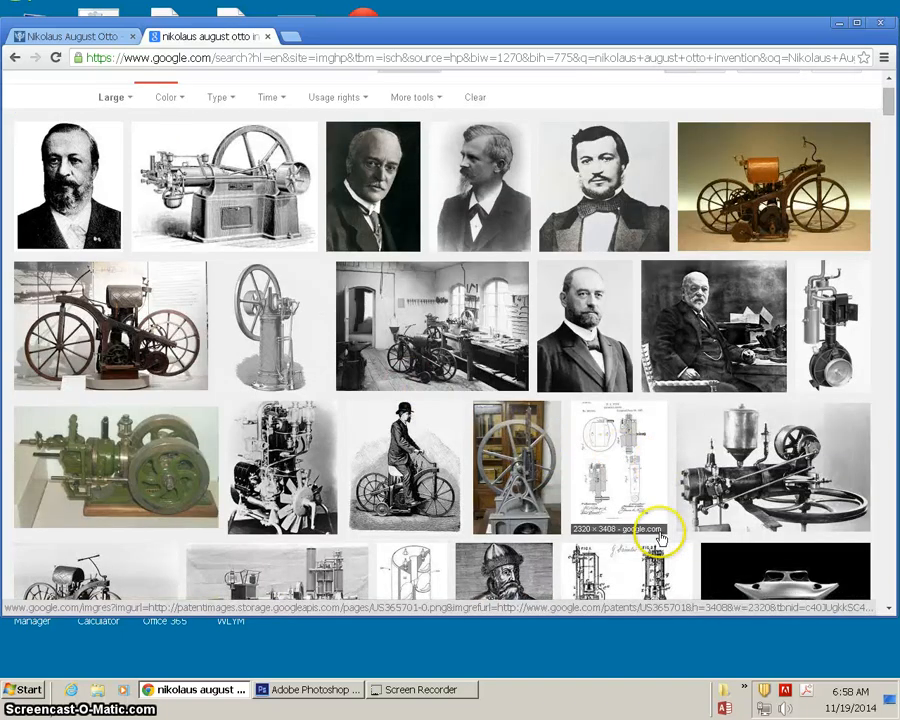
scroll(661, 537, up, 1)
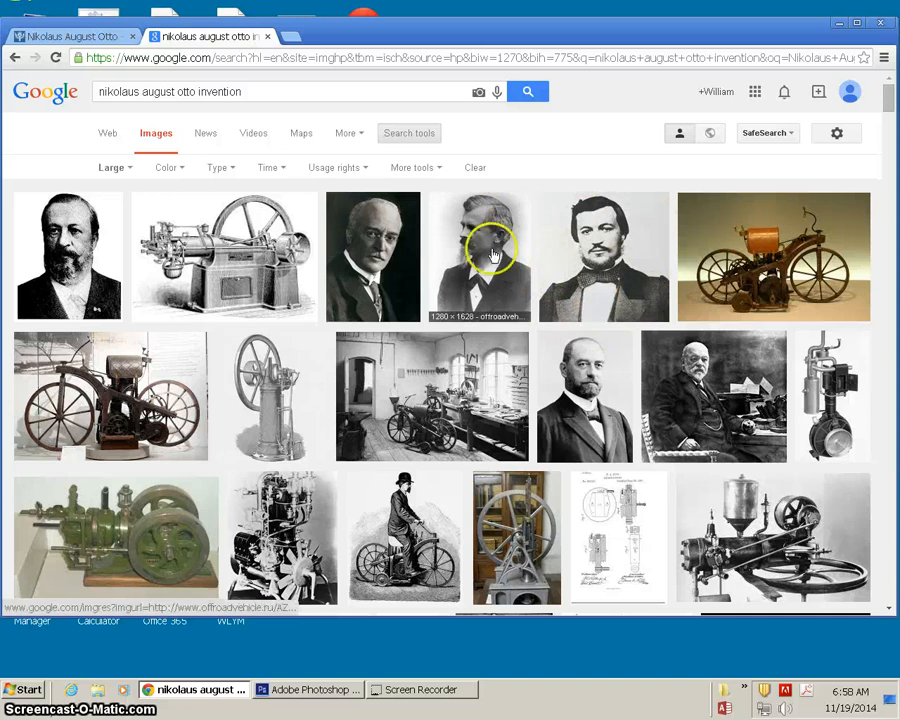
click(593, 282)
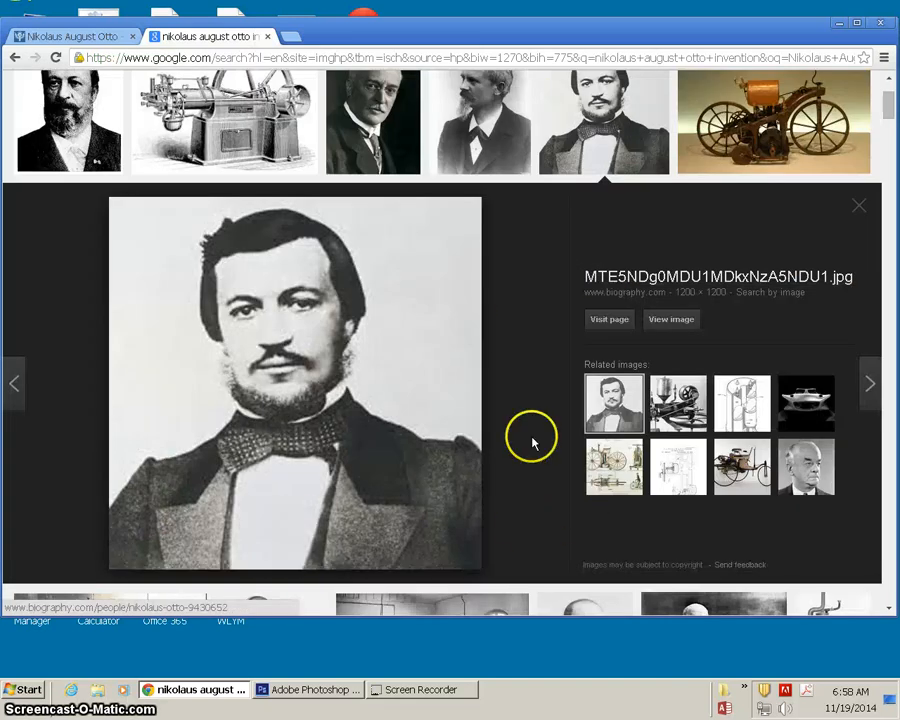
click(660, 321)
- Start saving the portrait image and browse to the personal IT folder inside Documents as the destination
right_click(328, 335)
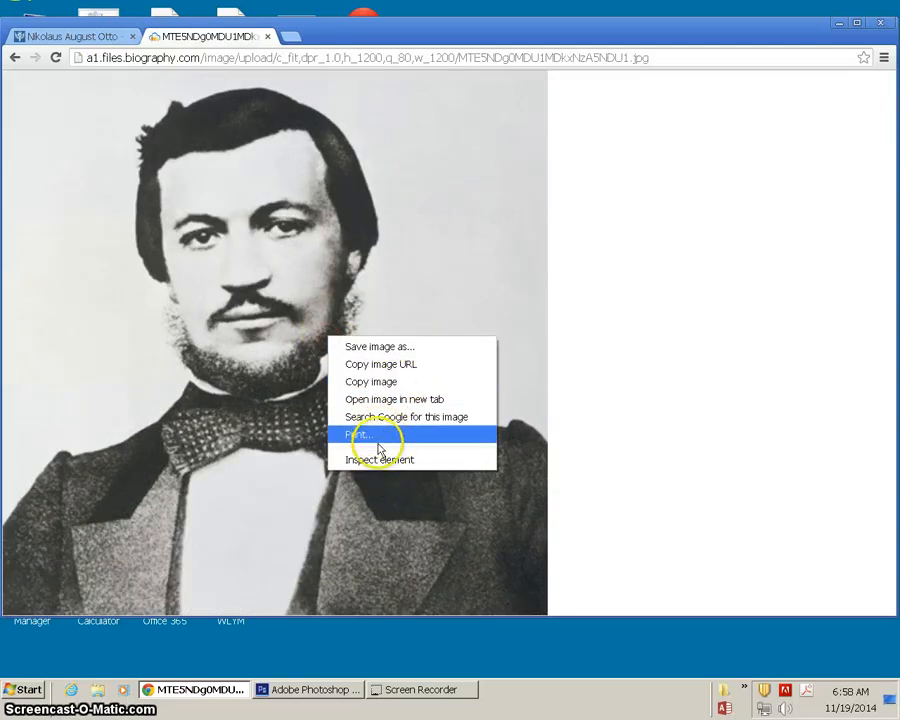
click(381, 348)
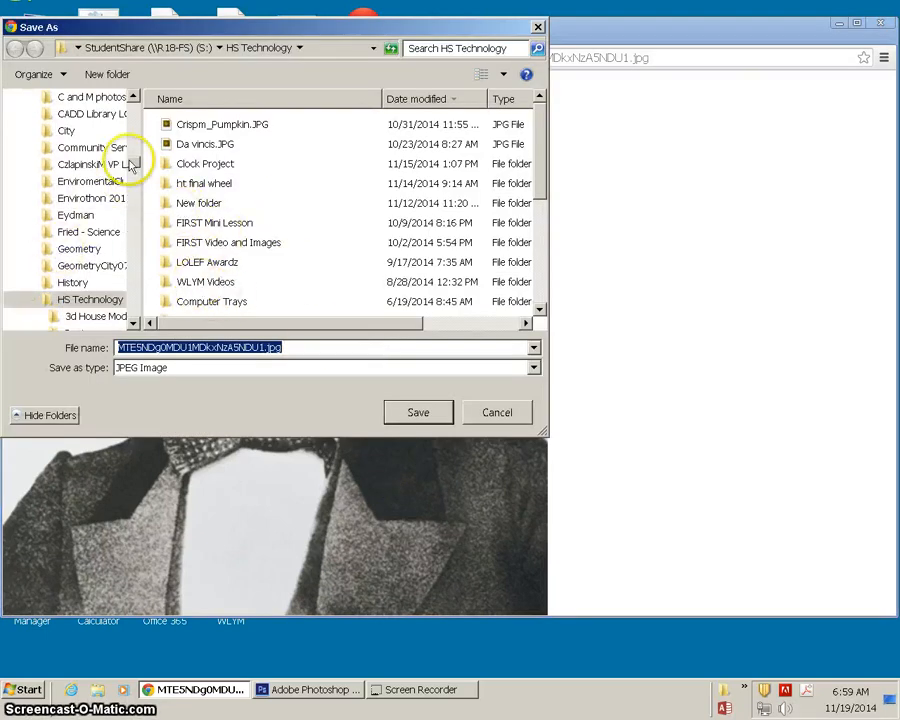
drag(130, 160, 133, 120)
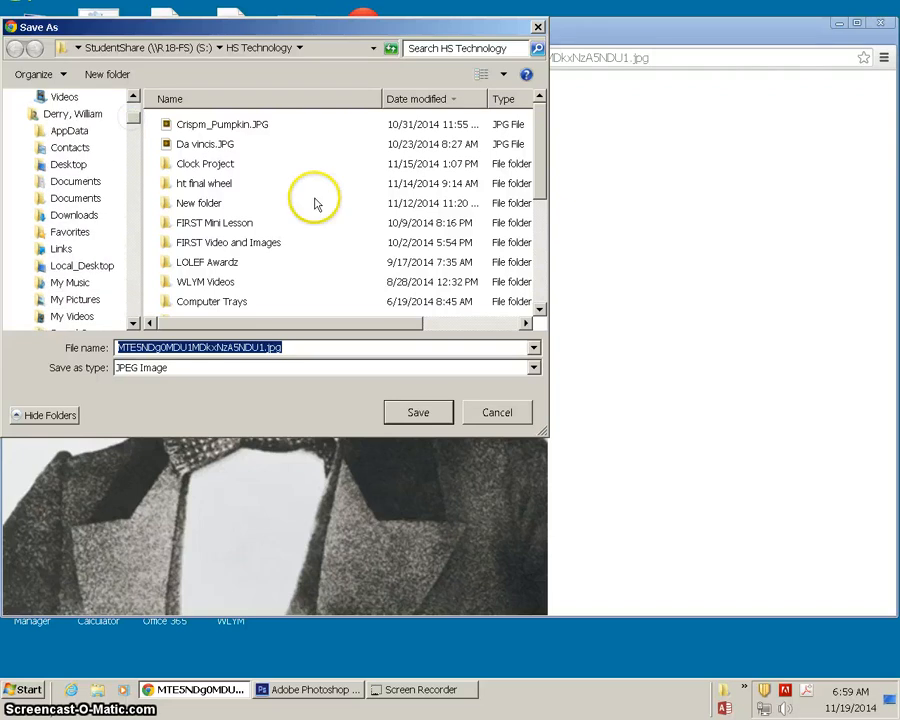
click(323, 246)
scroll(322, 250, down, 3)
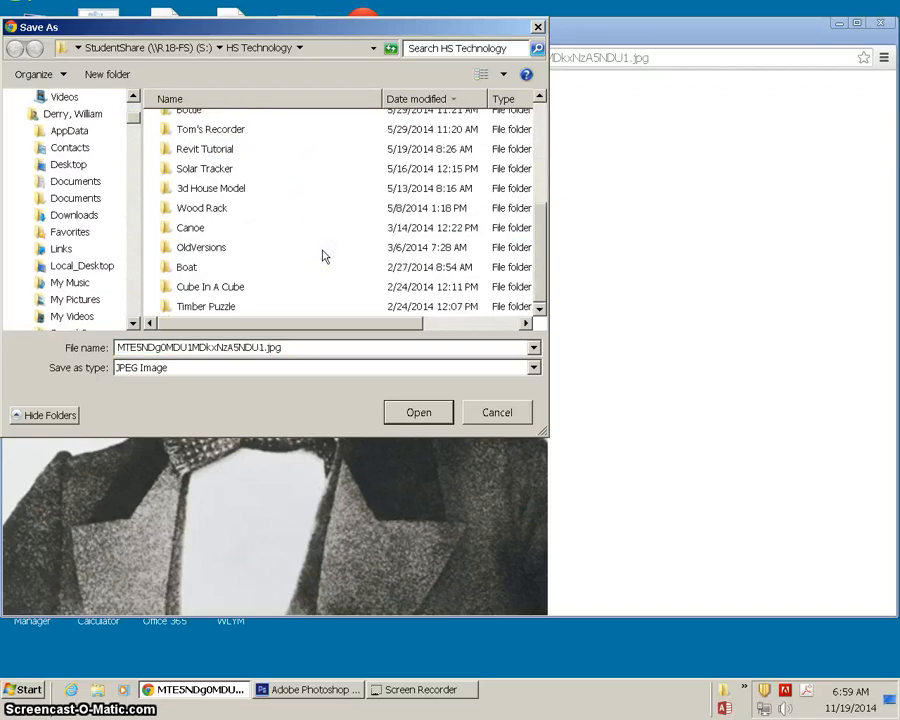
scroll(323, 257, up, 4)
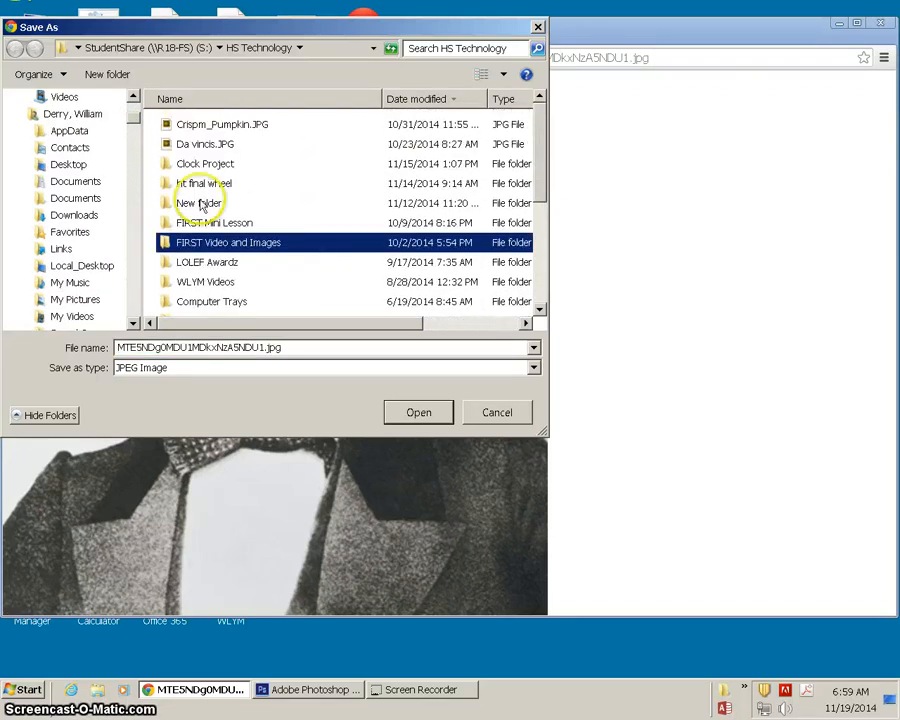
click(75, 182)
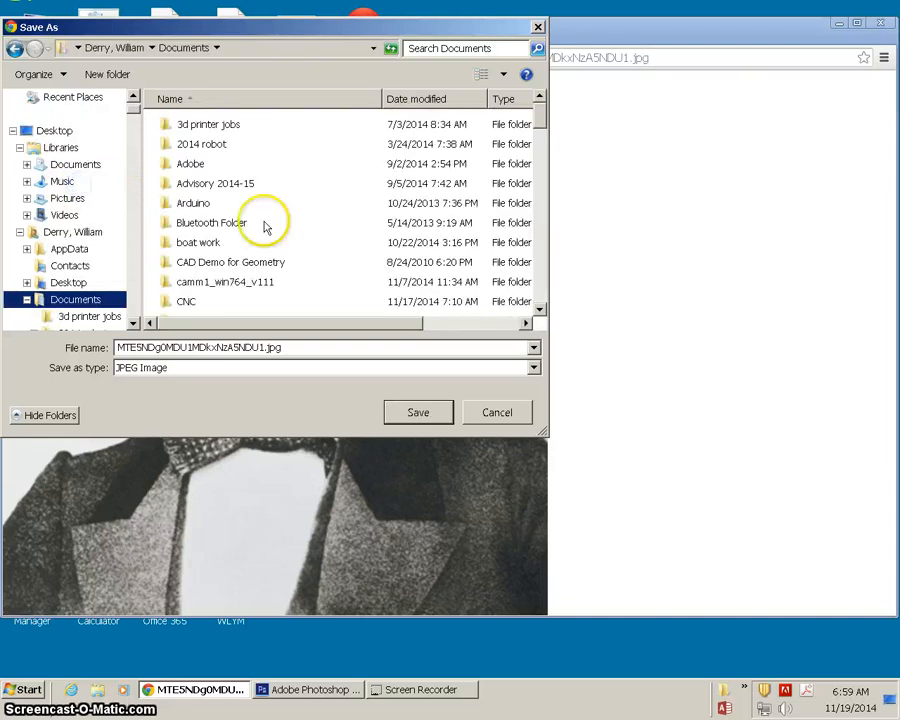
click(264, 226)
scroll(266, 233, down, 3)
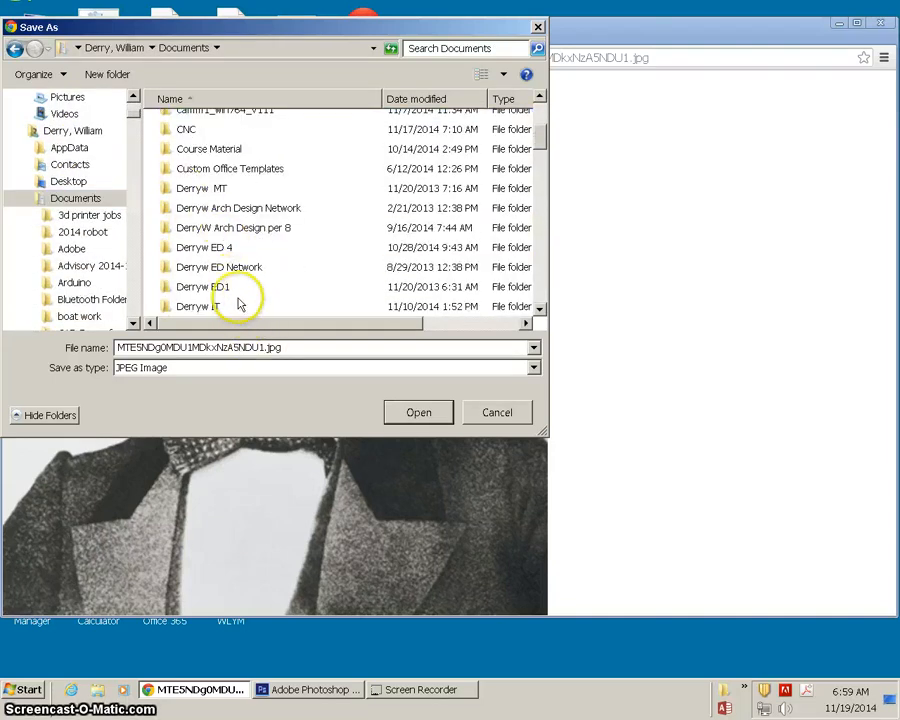
double_click(228, 305)
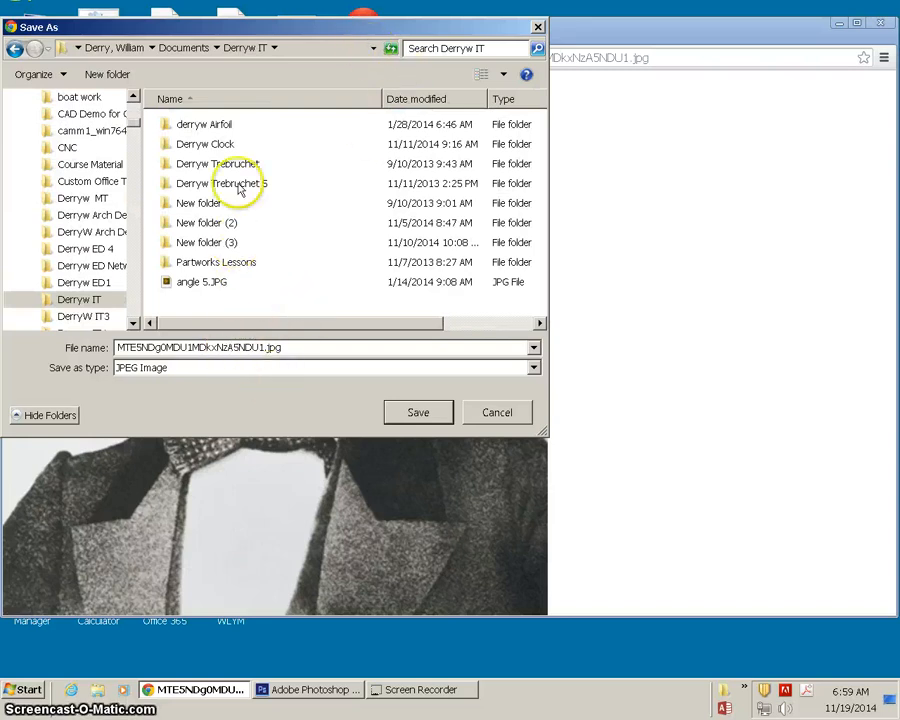
- Create a folder named "Famous inventor" there and save the portrait in it as a JPEG image
right_click(324, 181)
mouse_move(292, 303)
click(340, 306)
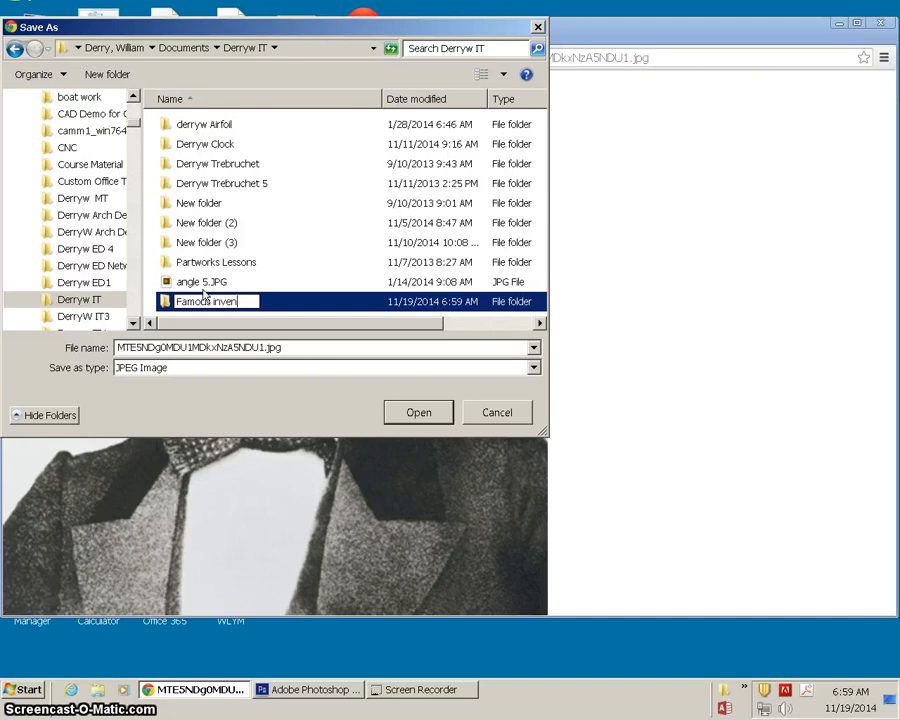
double_click(160, 302)
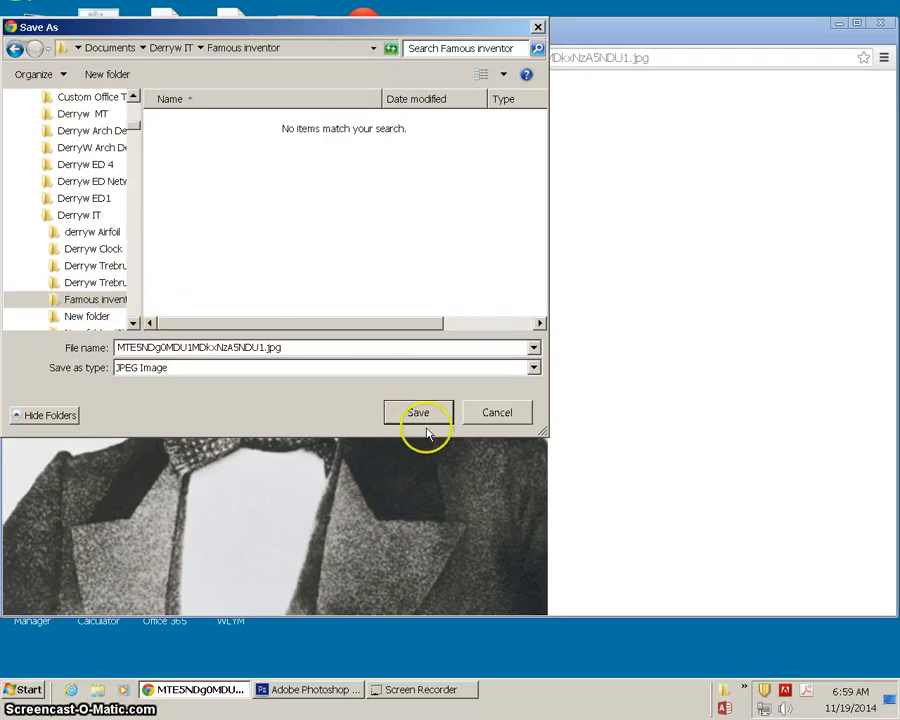
click(418, 414)
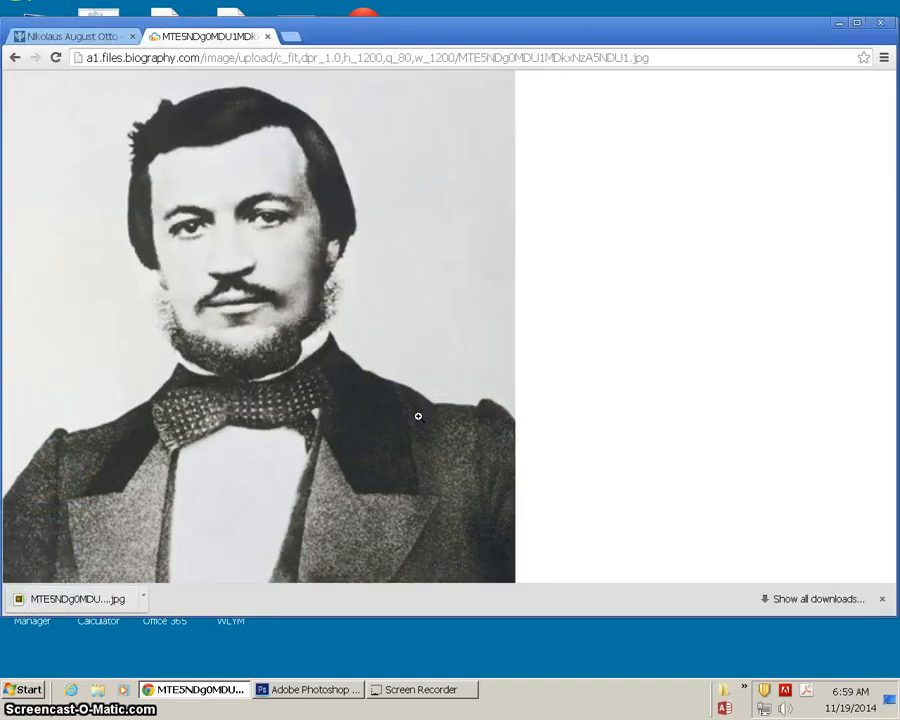
- Close the browser, switch to Adobe Photoshop and reposition its window on the desktop
click(879, 23)
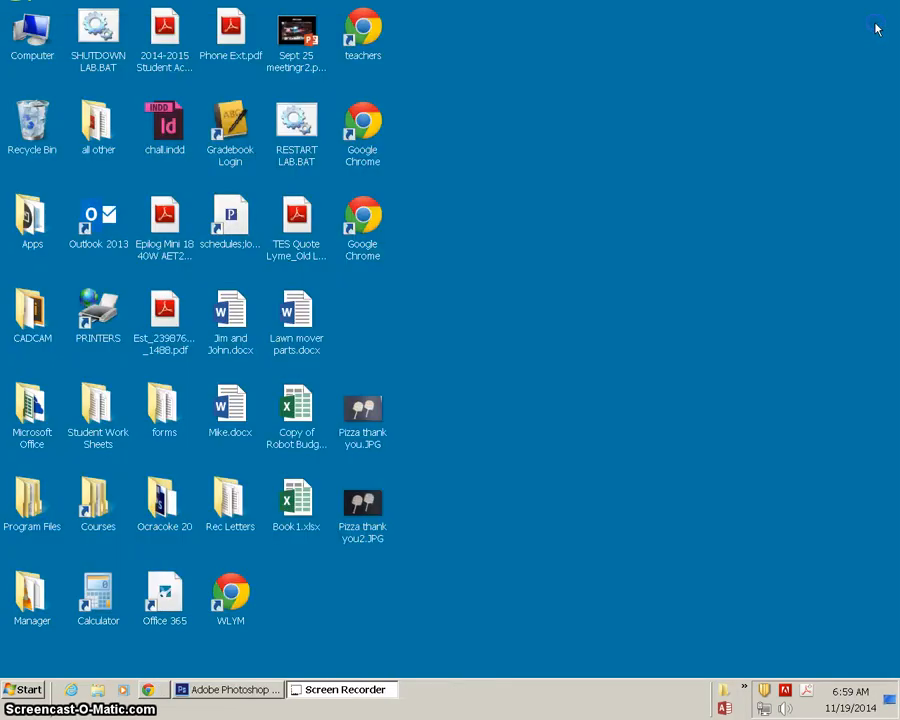
click(220, 690)
drag(388, 69, 540, 34)
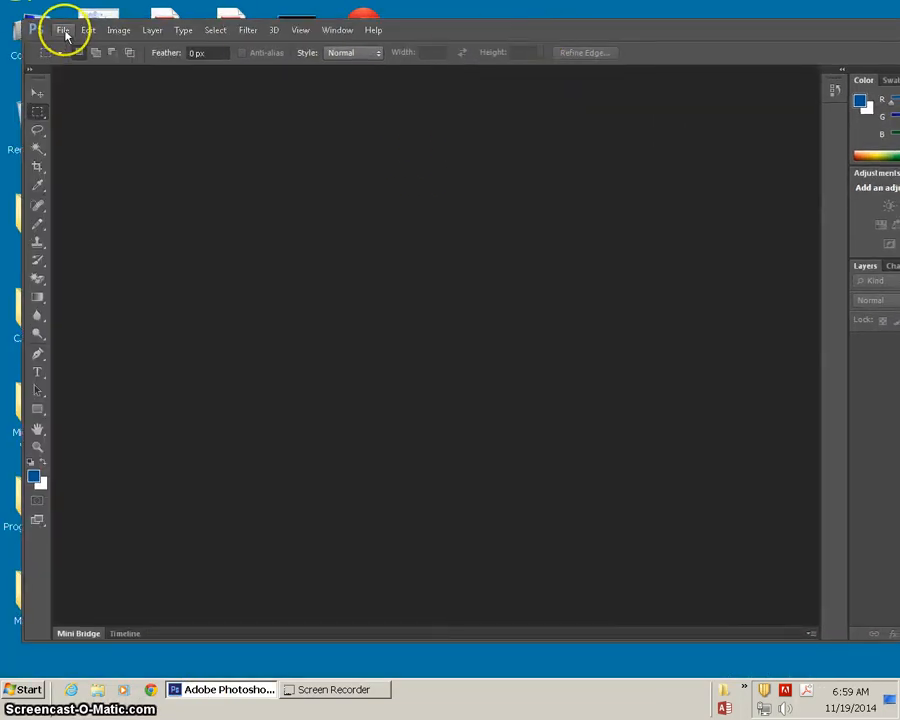
- Open the saved portrait JPEG from the "Famous inventor" folder within the IT folder in Documents
click(63, 31)
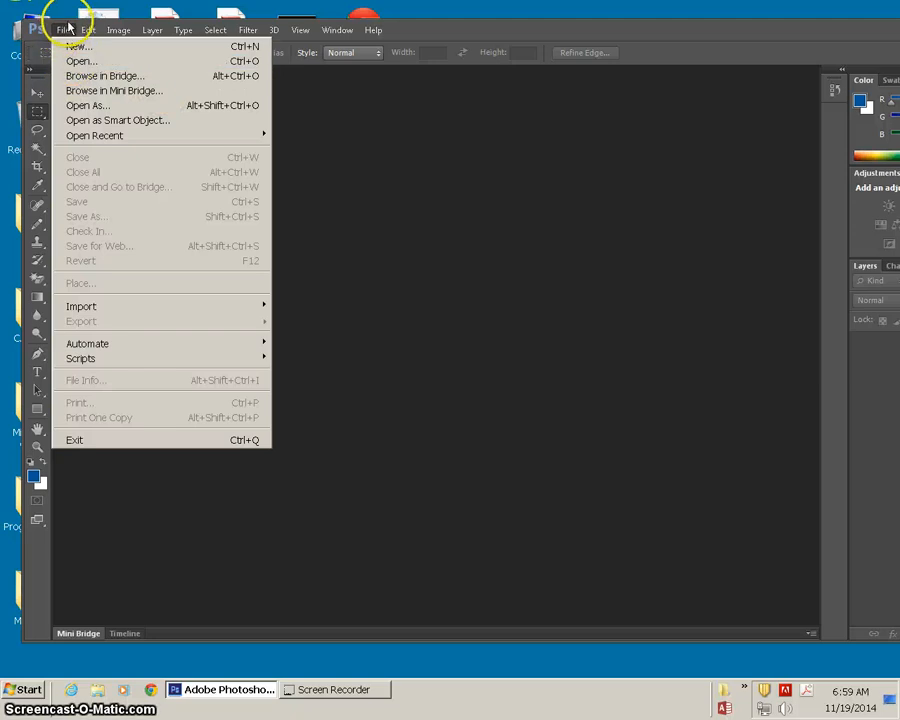
click(72, 62)
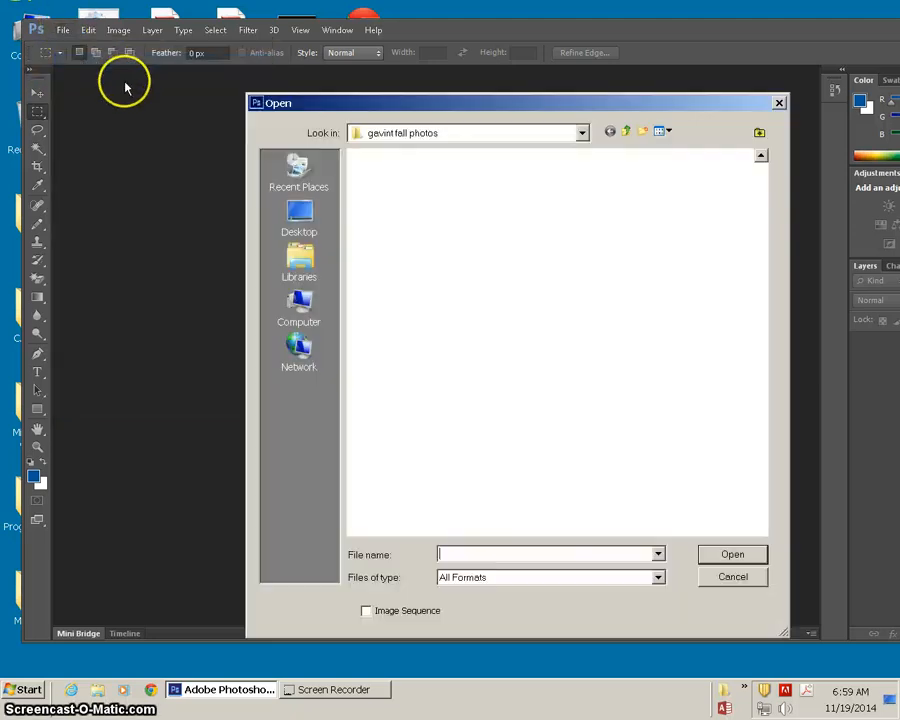
click(389, 134)
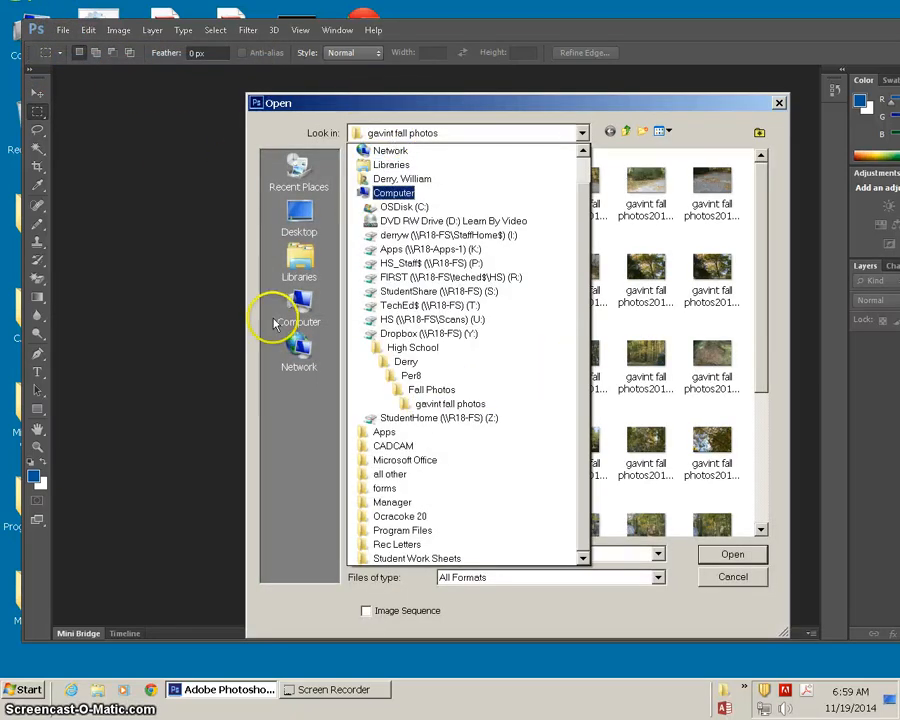
click(300, 248)
double_click(380, 178)
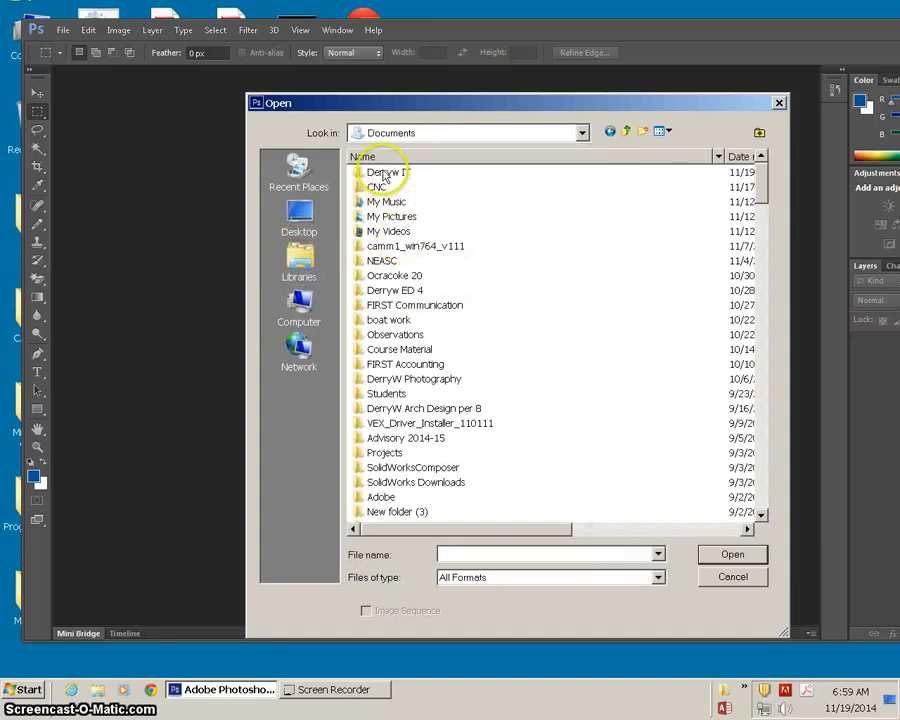
double_click(392, 173)
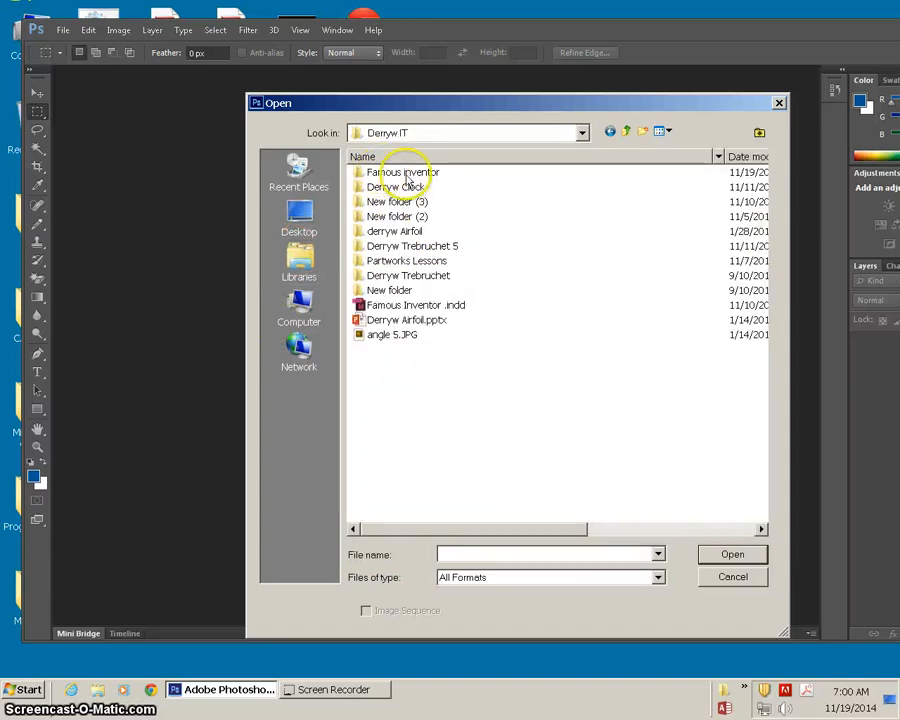
double_click(407, 176)
double_click(396, 176)
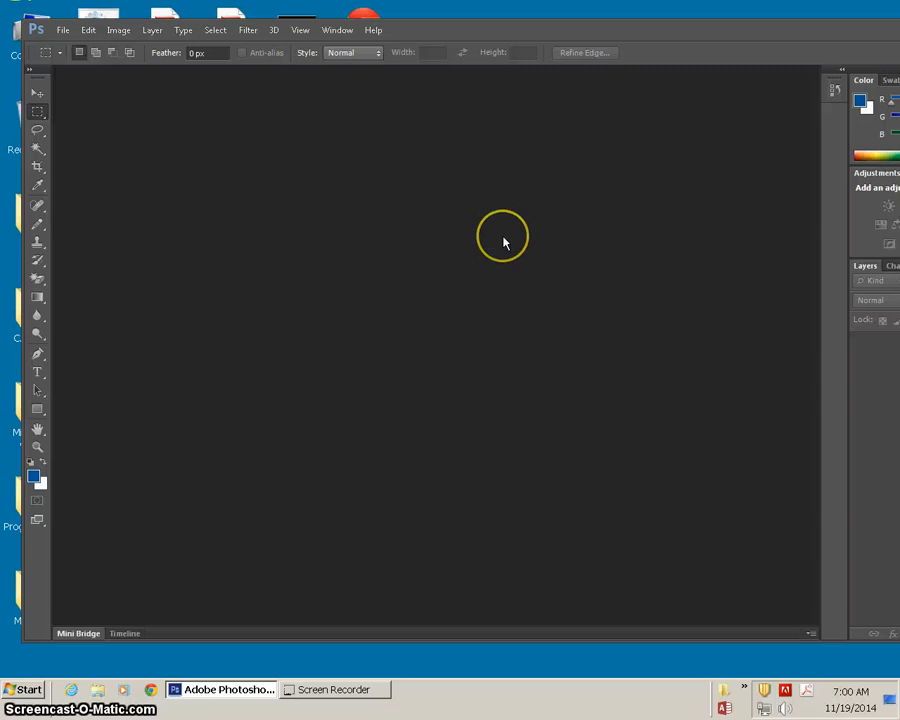
- Look over the opened portrait from its upper edge to its lower edge
scroll(540, 346, down, 4)
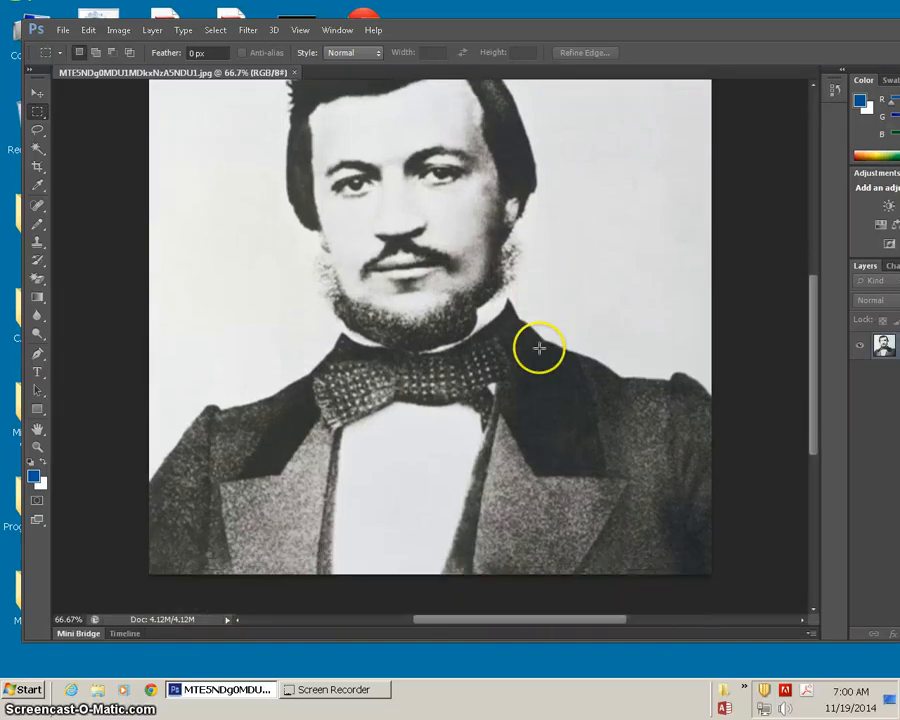
scroll(540, 346, up, 5)
scroll(540, 345, up, 3)
scroll(514, 330, down, 4)
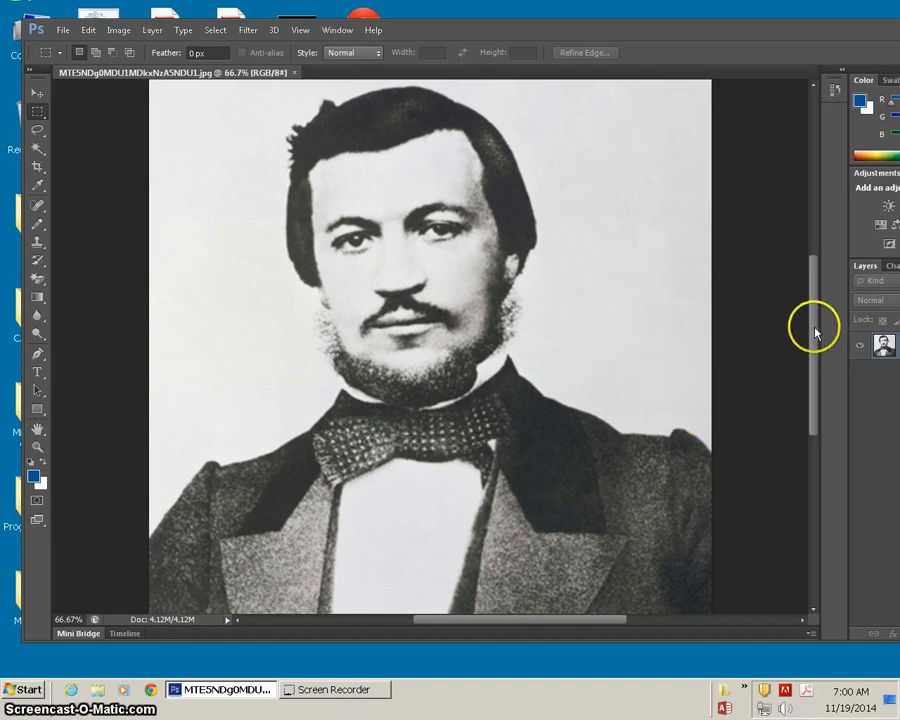
scroll(814, 350, down, 3)
scroll(812, 335, up, 4)
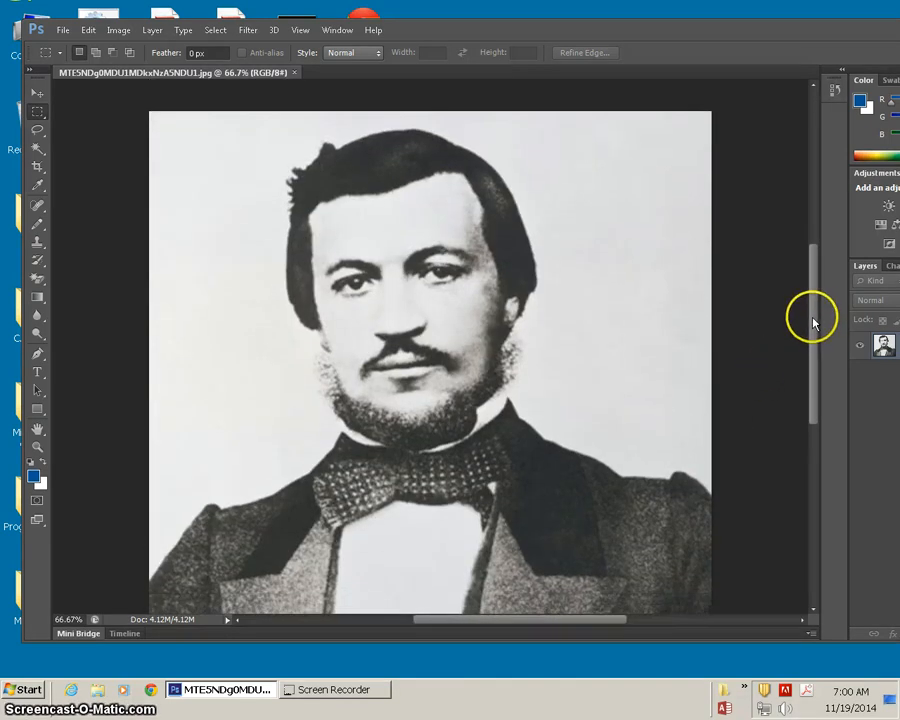
scroll(811, 322, down, 1)
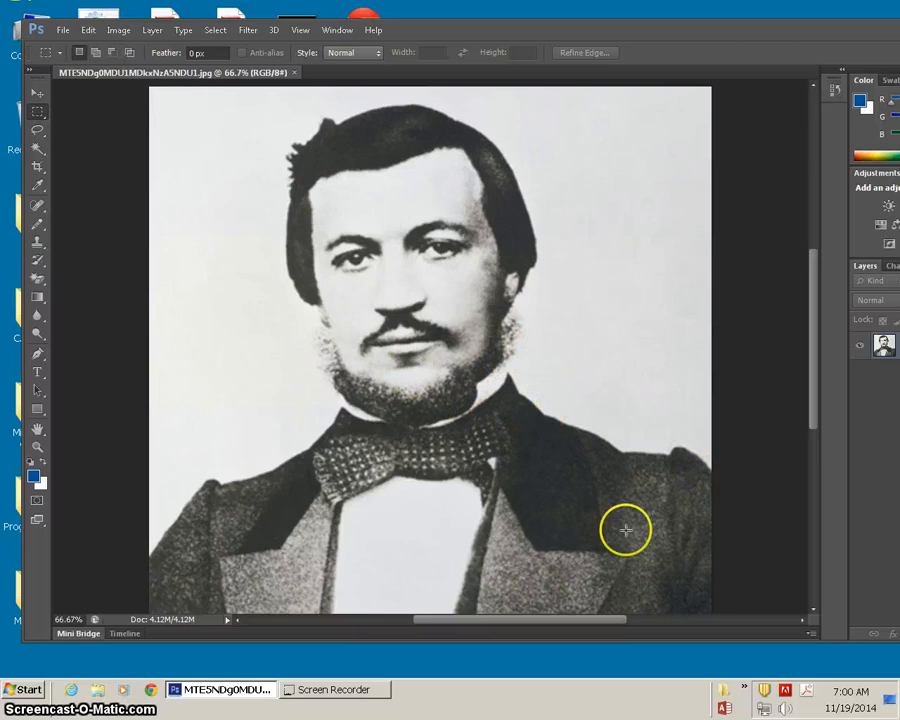
- Crop the portrait with an unconstrained ratio, widening the crop frame to the image's side edges, and return to the Move tool
click(37, 167)
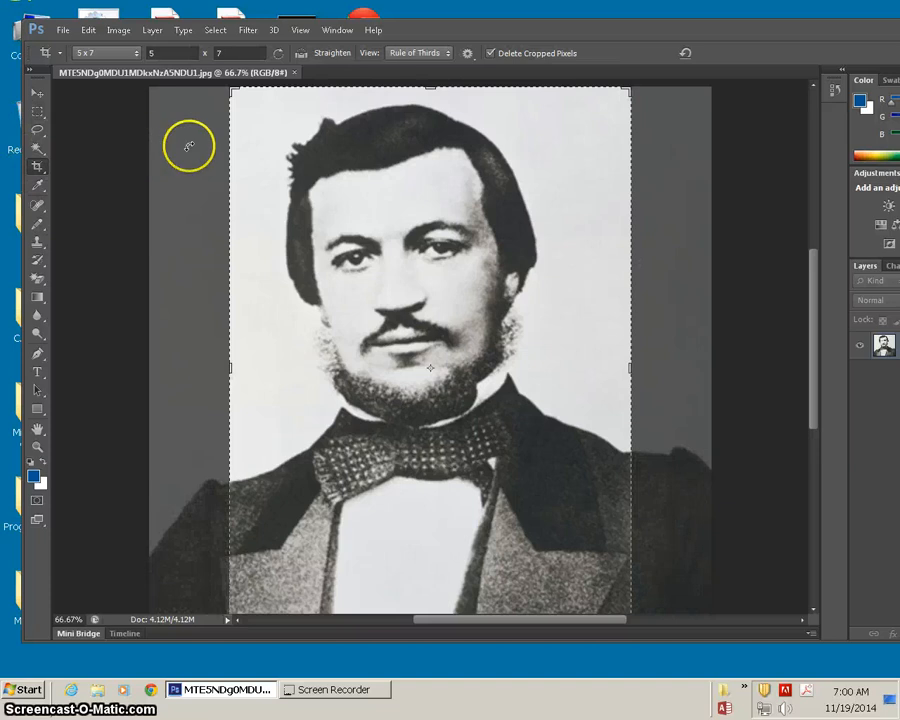
click(136, 53)
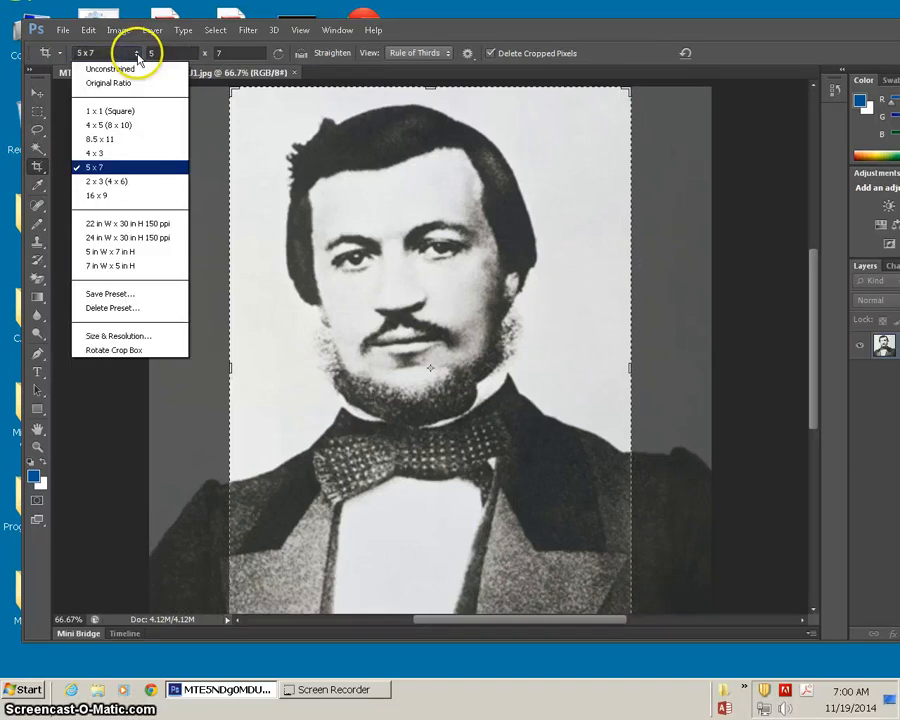
click(123, 72)
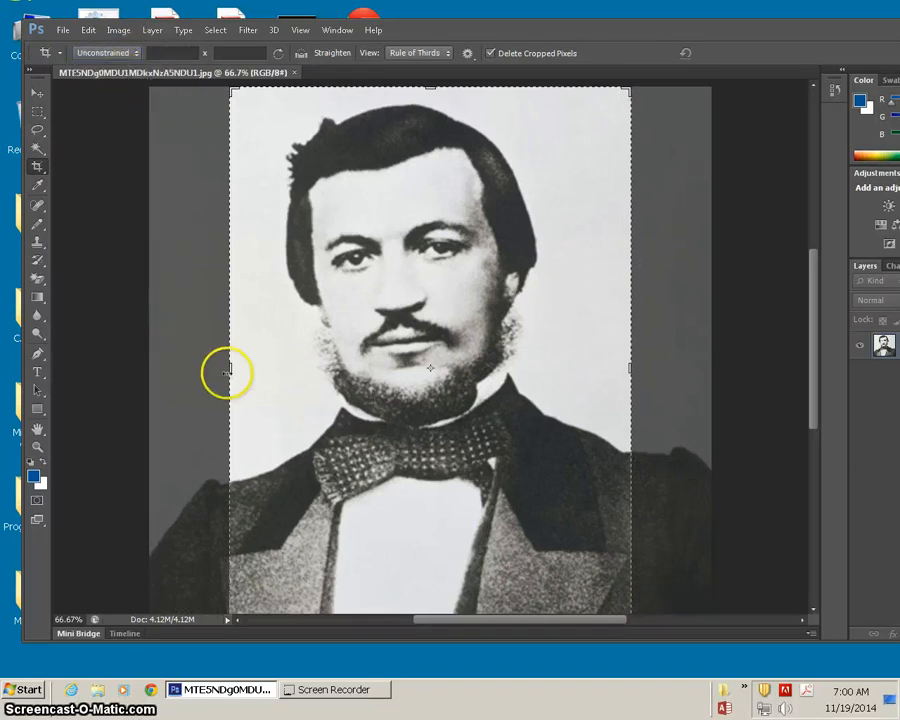
drag(232, 367, 193, 364)
drag(668, 369, 709, 367)
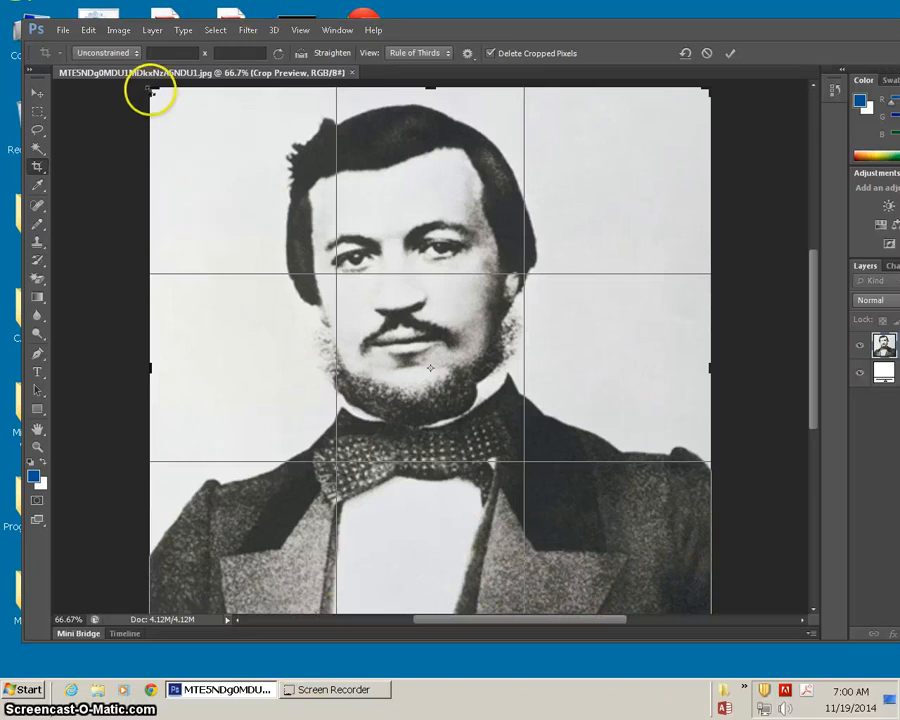
mouse_move(150, 90)
mouse_down()
mouse_move(160, 96)
mouse_move(156, 84)
mouse_move(150, 89)
mouse_up()
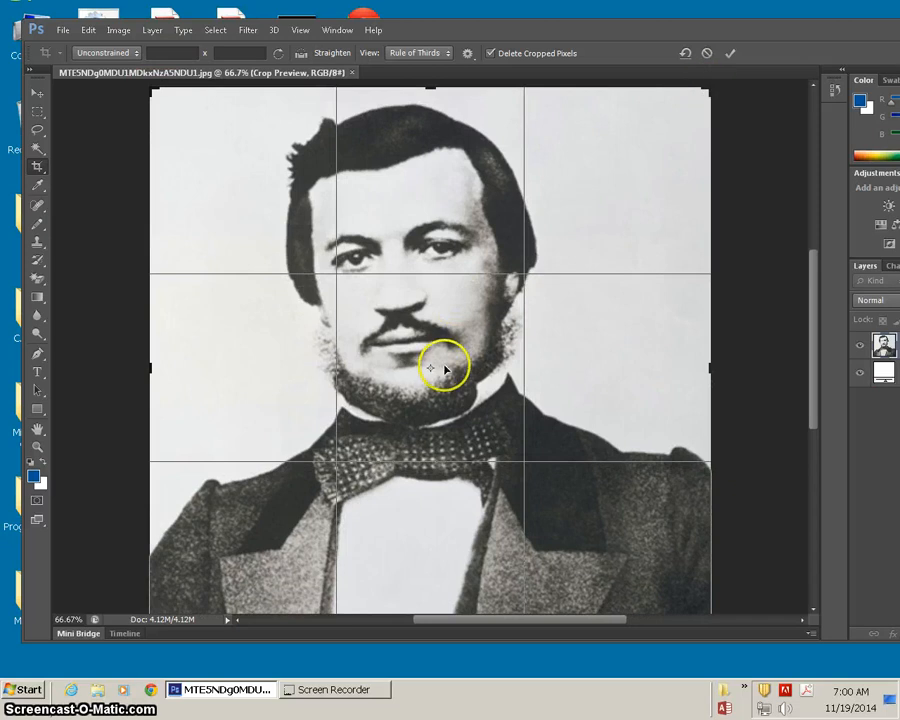
key(Return)
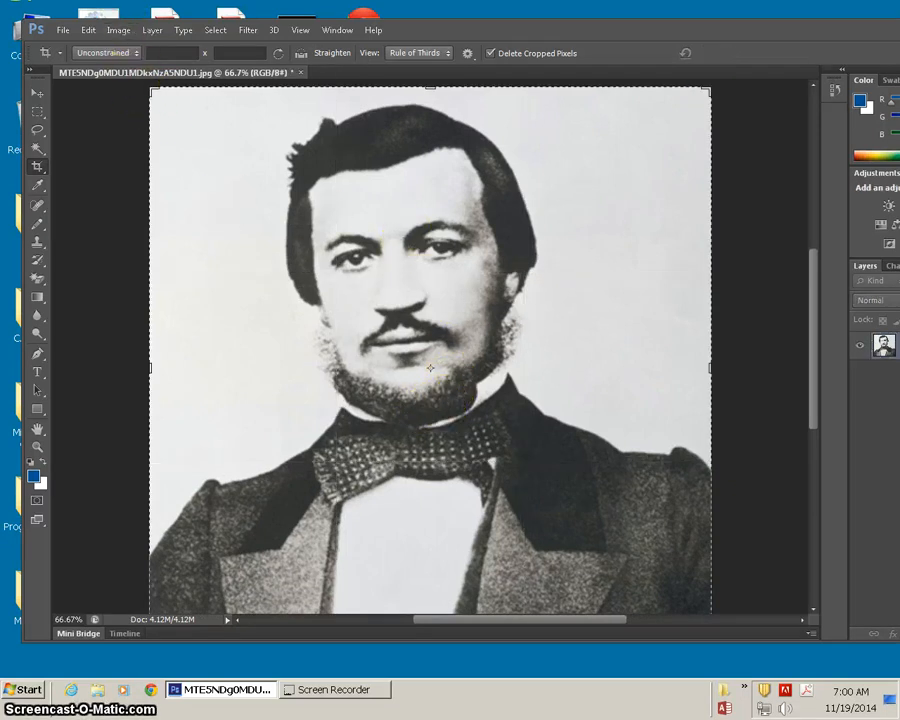
click(37, 92)
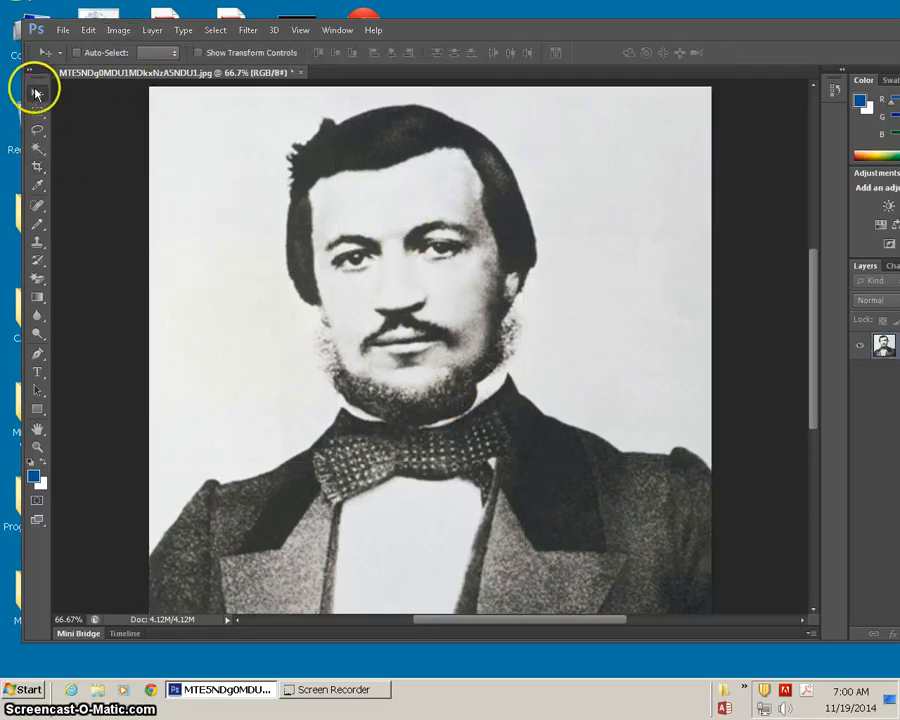
- In the Image Size settings, set the portrait's resolution to 150 pixels/inch with resampling off
click(119, 31)
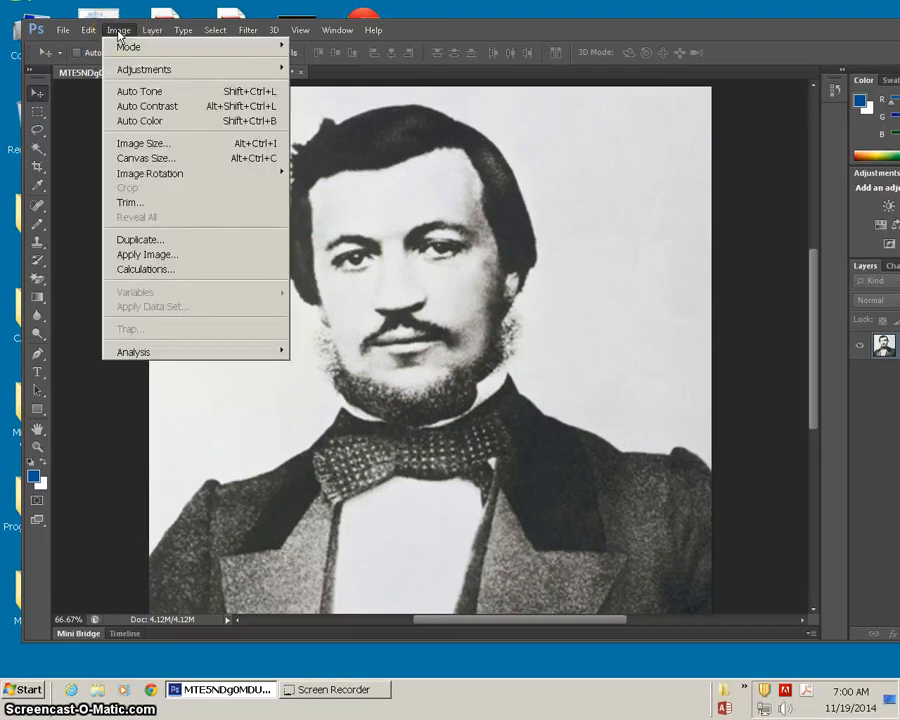
click(128, 144)
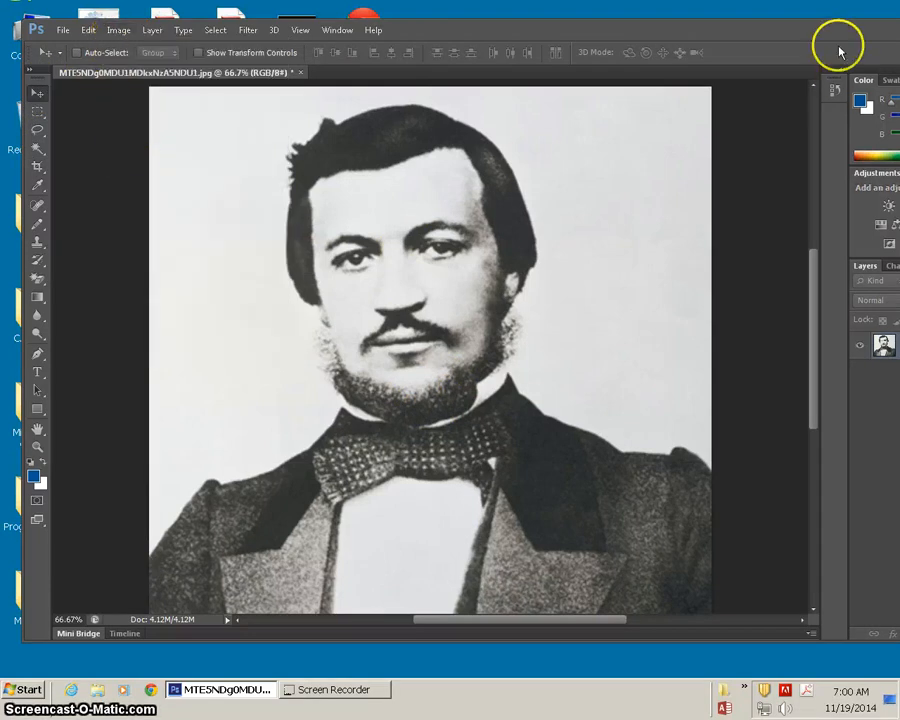
drag(154, 206, 312, 122)
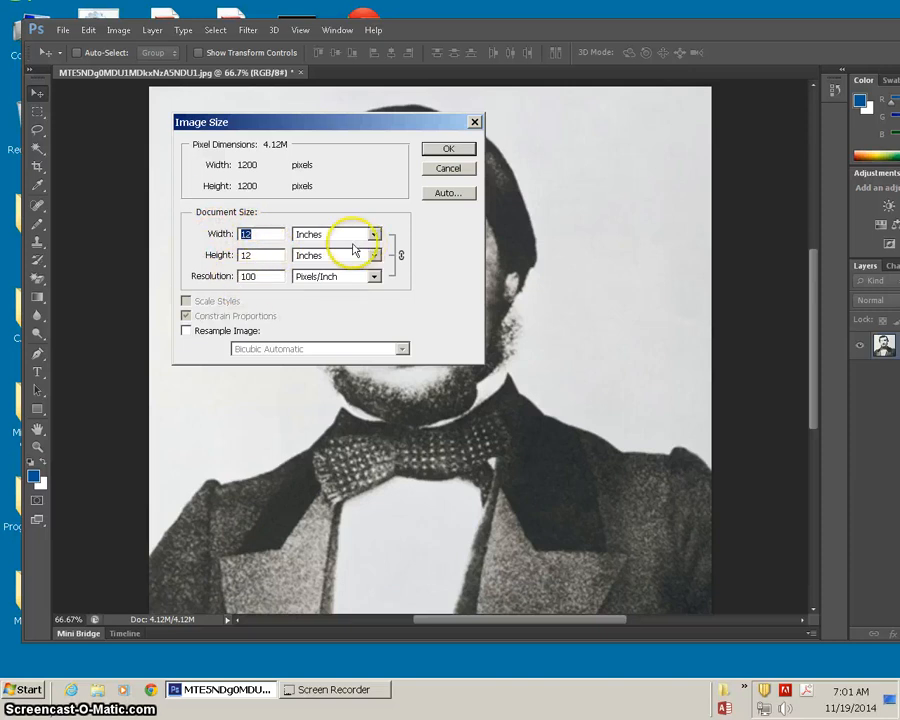
double_click(271, 279)
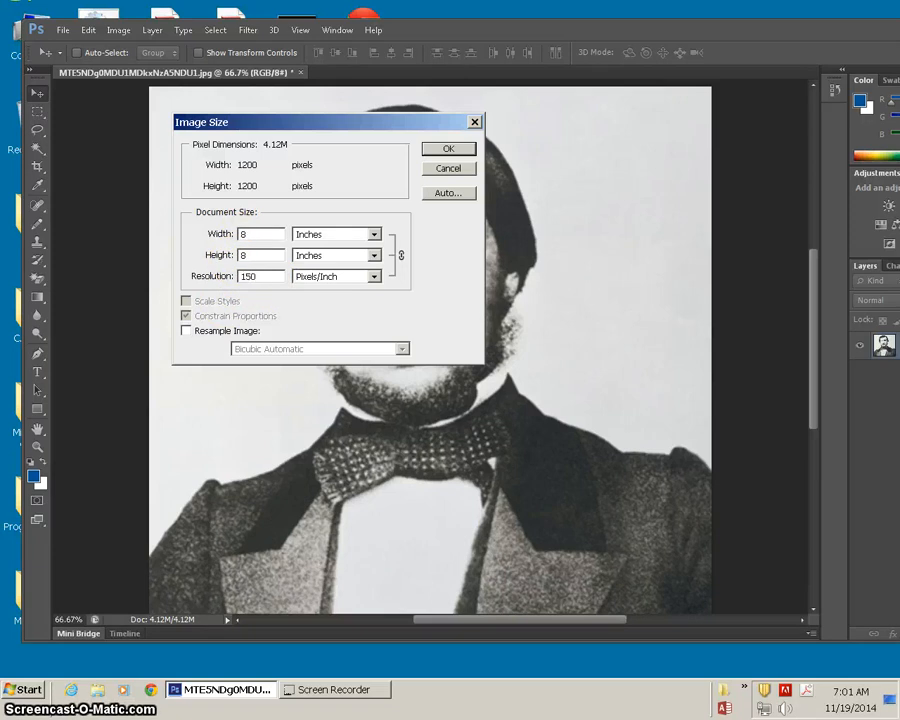
- Turn on image resampling and enlarge the portrait to a document width of 20 inches with proportions constrained
click(186, 330)
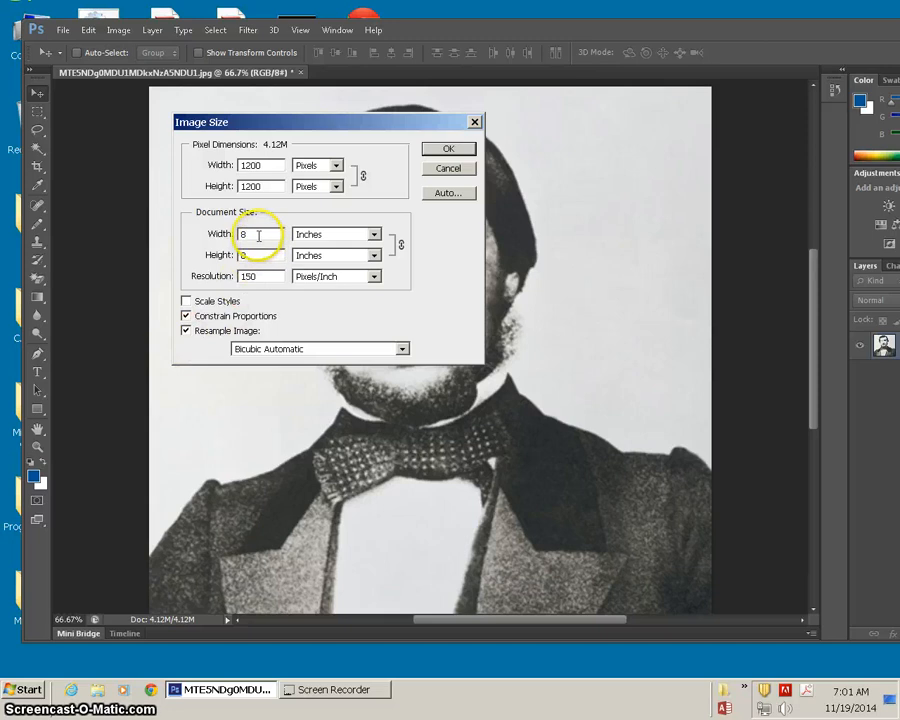
drag(258, 235, 210, 235)
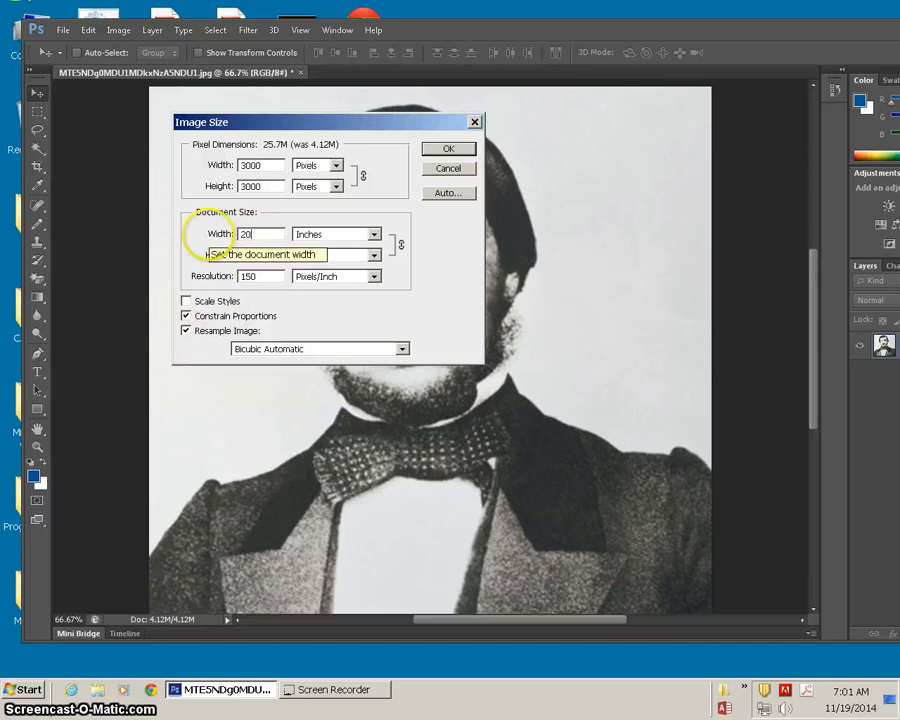
click(449, 150)
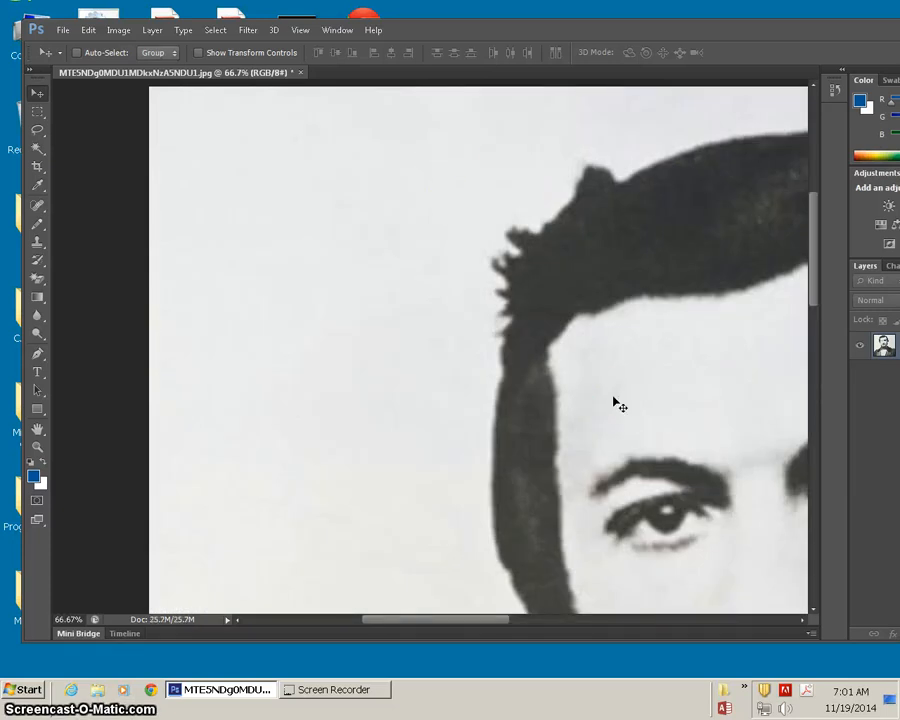
key(ctrl+minus)
key(ctrl+minus)
key(ctrl+minus)
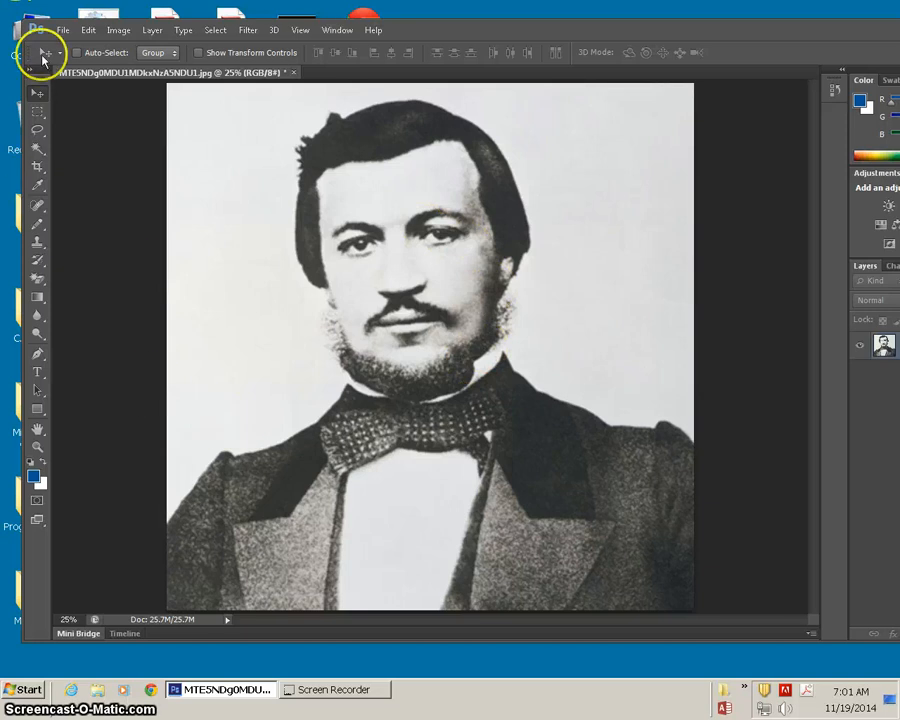
- Save the resized portrait over its original JPEG at Maximum quality 12 with the Baseline ("Standard") format
click(62, 30)
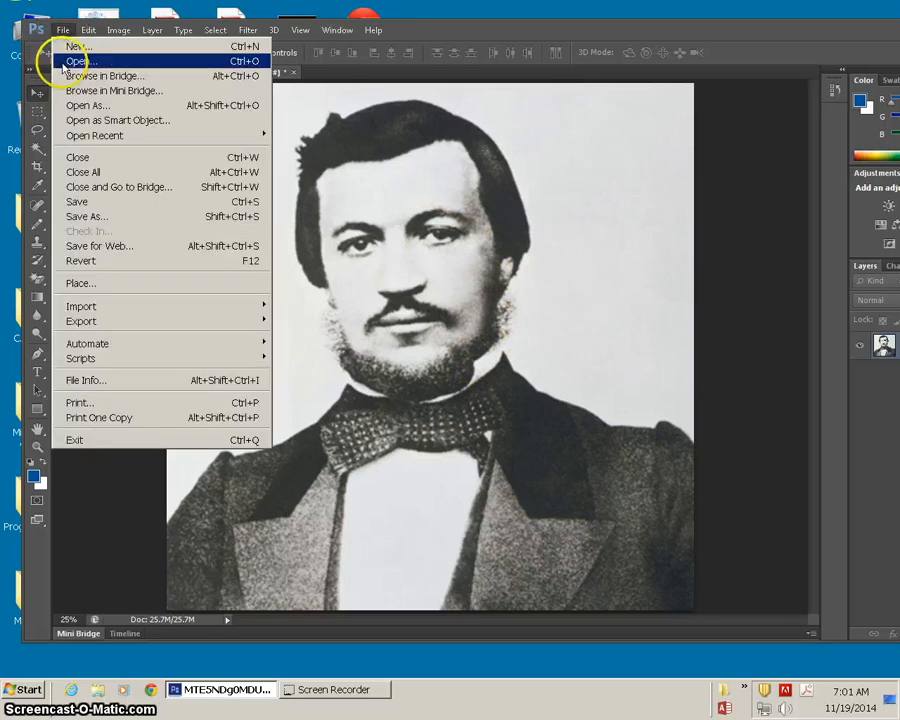
click(77, 203)
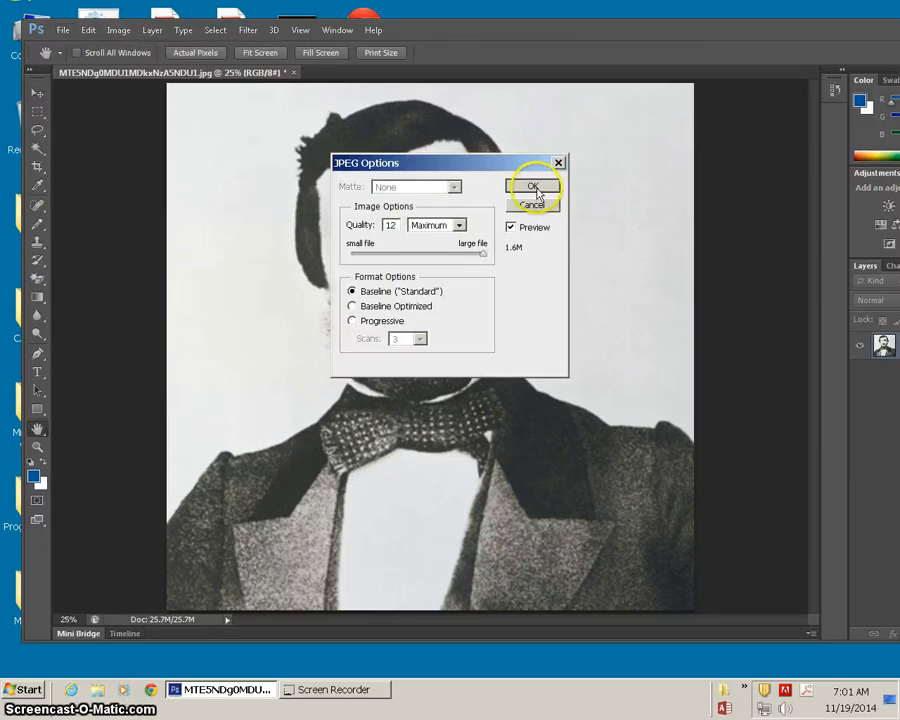
click(533, 188)
- Save the portrait under the new name Otto.jpg in the Famous inventor folder, as a JPEG at Maximum quality 12
click(61, 31)
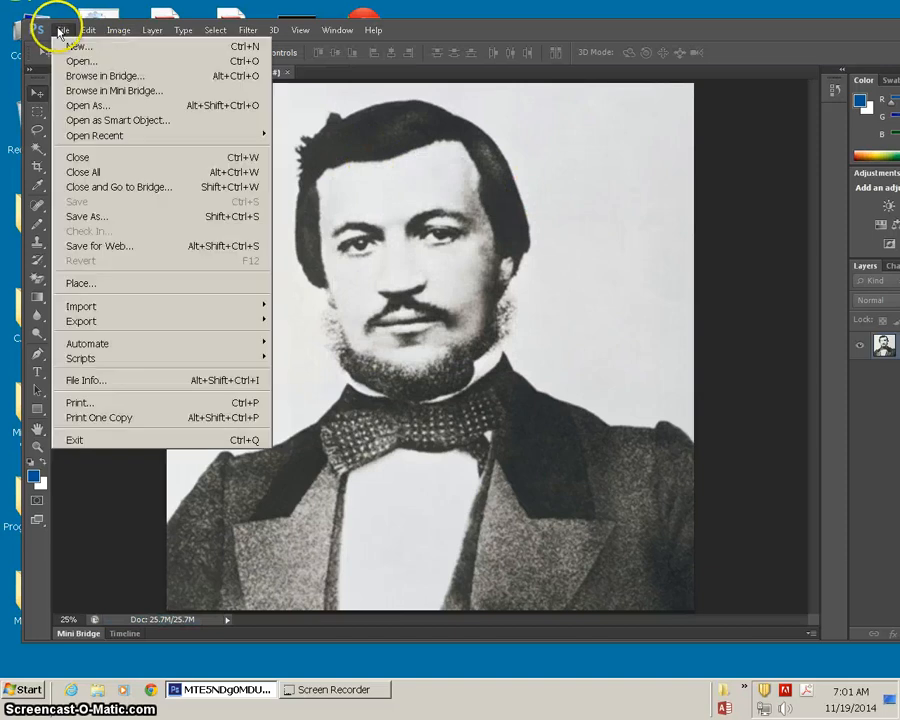
click(88, 216)
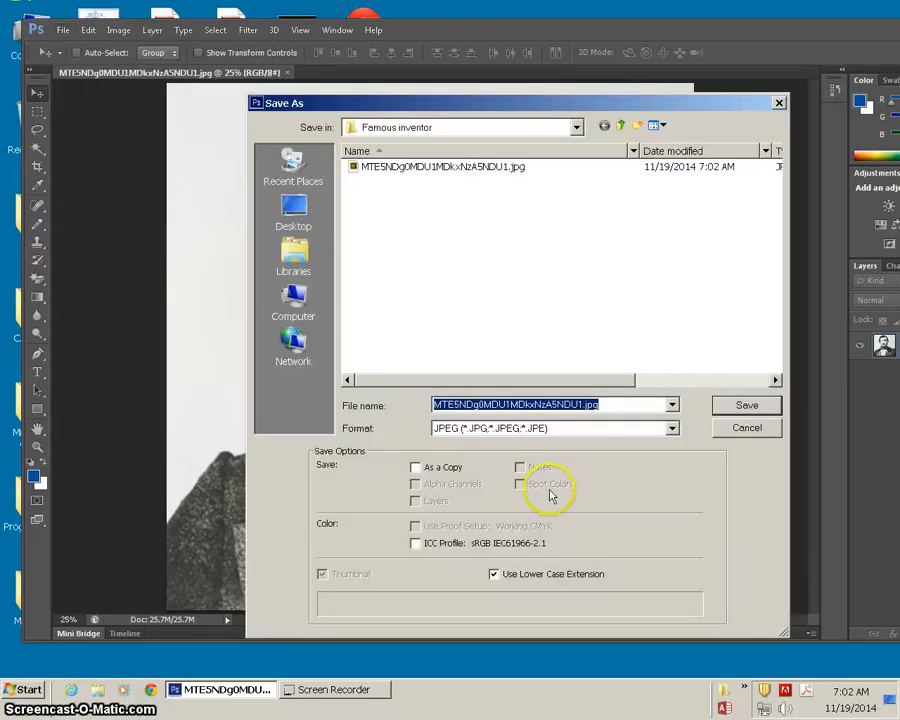
click(645, 428)
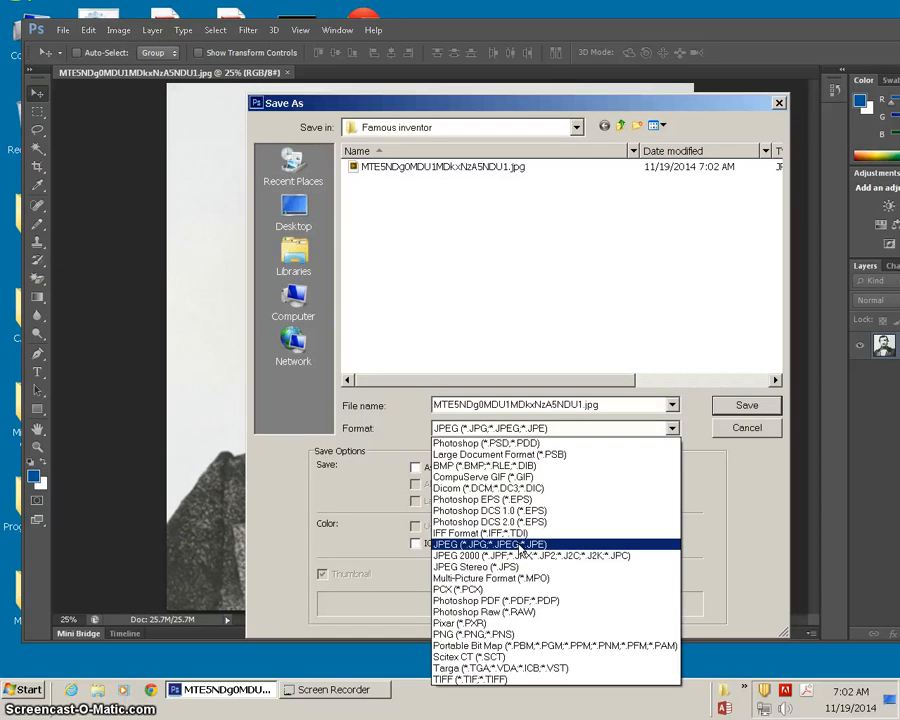
click(521, 545)
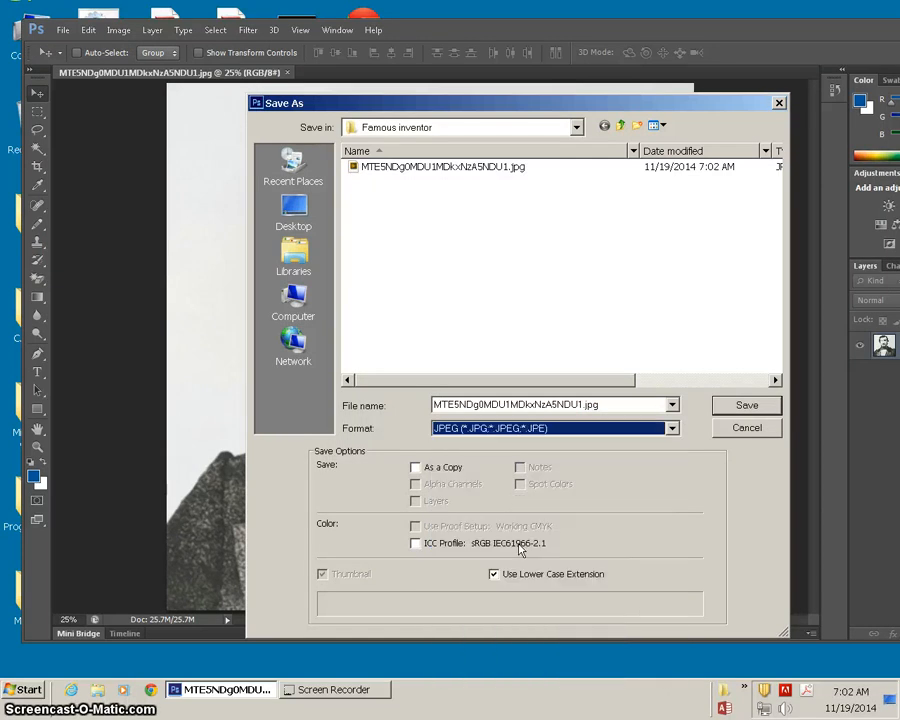
double_click(584, 404)
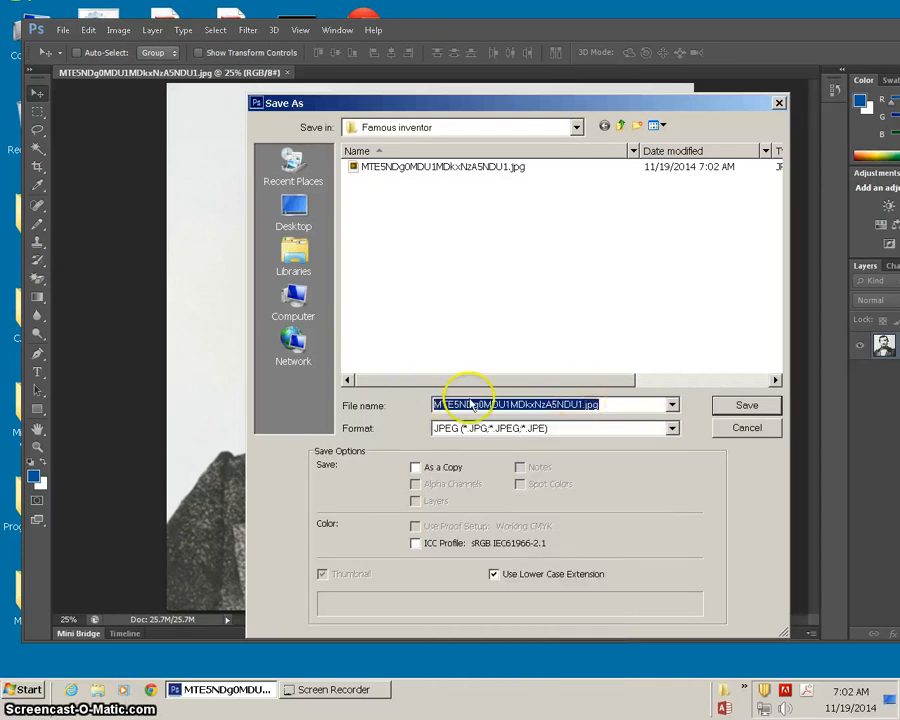
drag(582, 404, 409, 393)
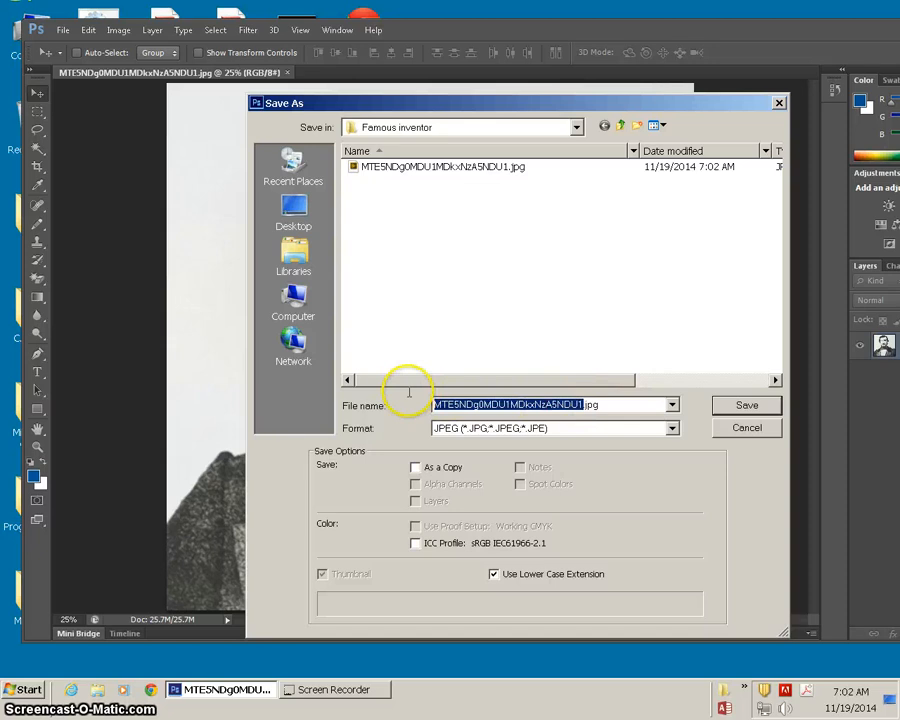
text(Otto)
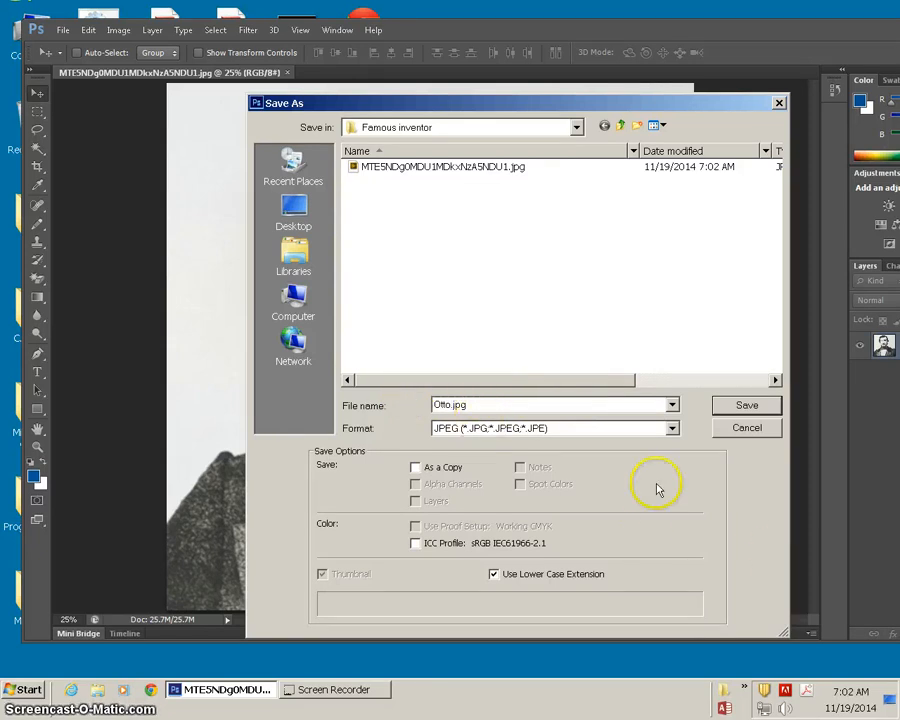
click(731, 409)
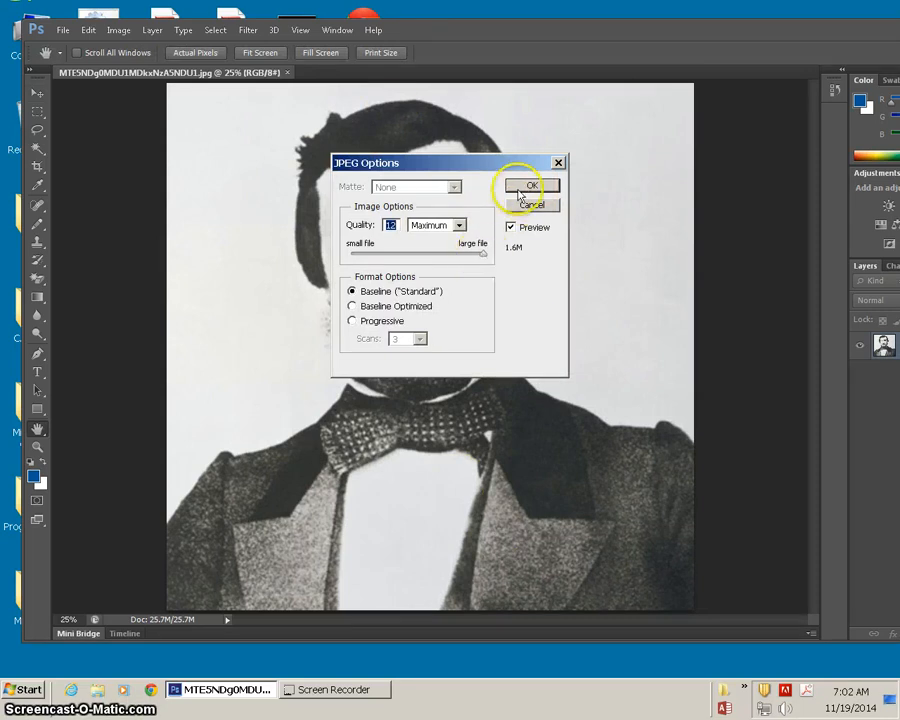
click(531, 187)
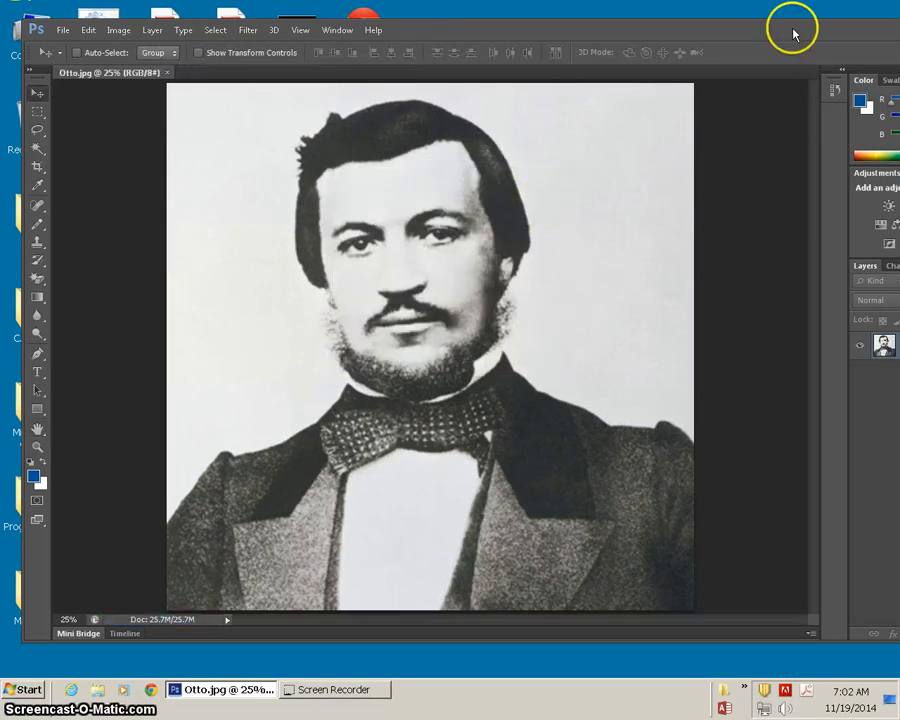
- Move the Photoshop window so its right edge is on screen and close the program
drag(793, 34, 598, 24)
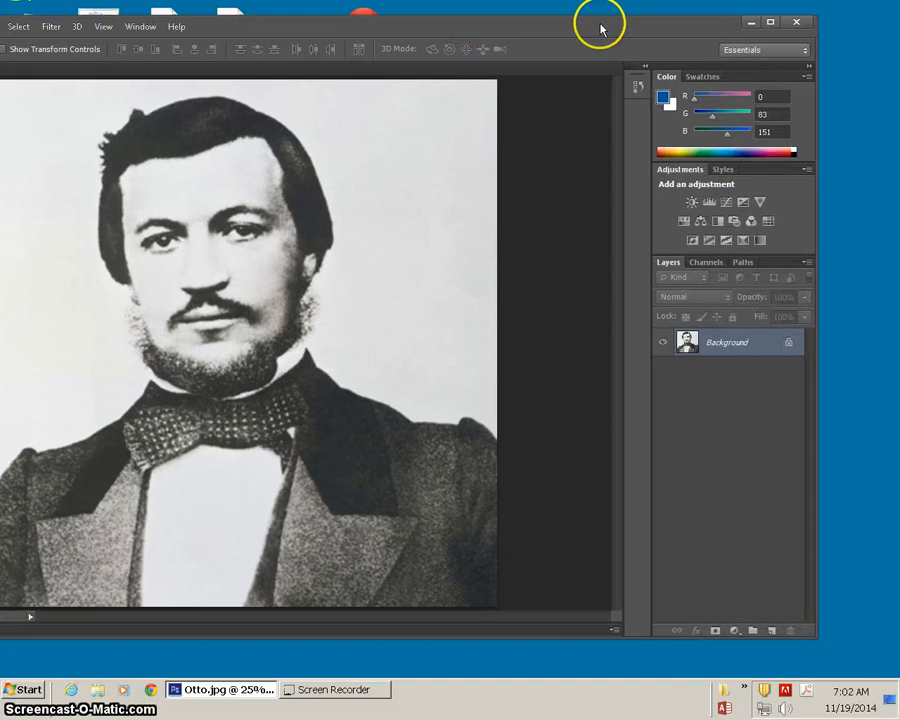
click(797, 22)
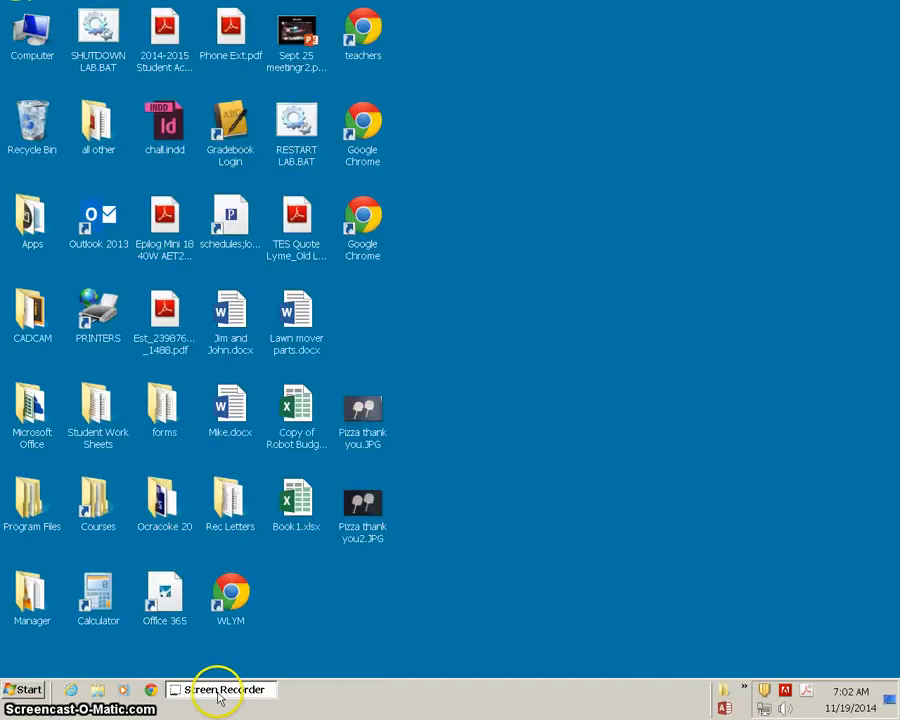